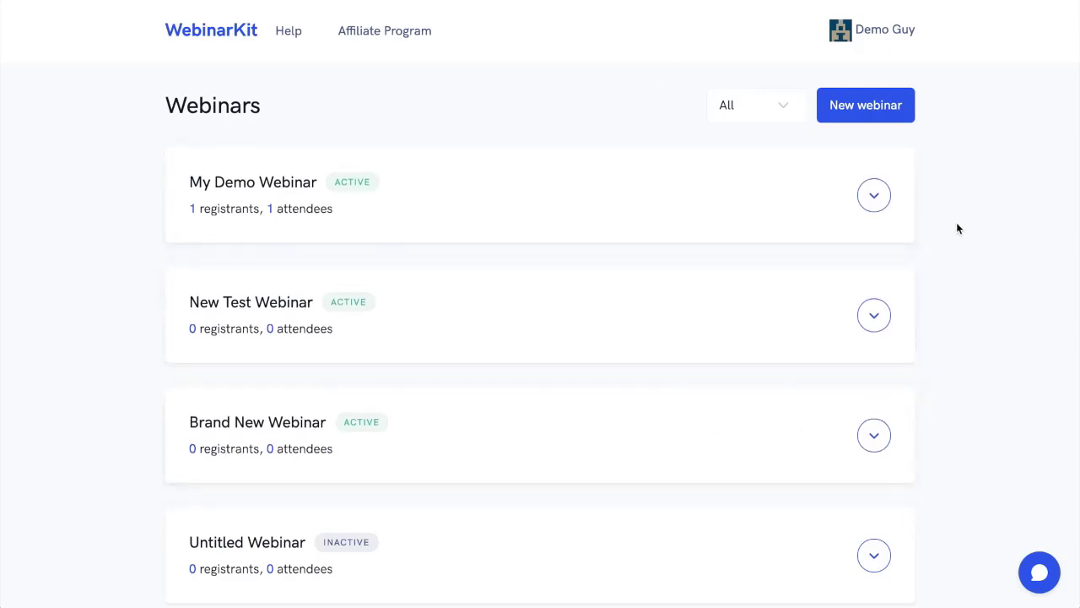
View the registration, watch room and control room links of My Demo Webinar, and close them.
click(877, 201)
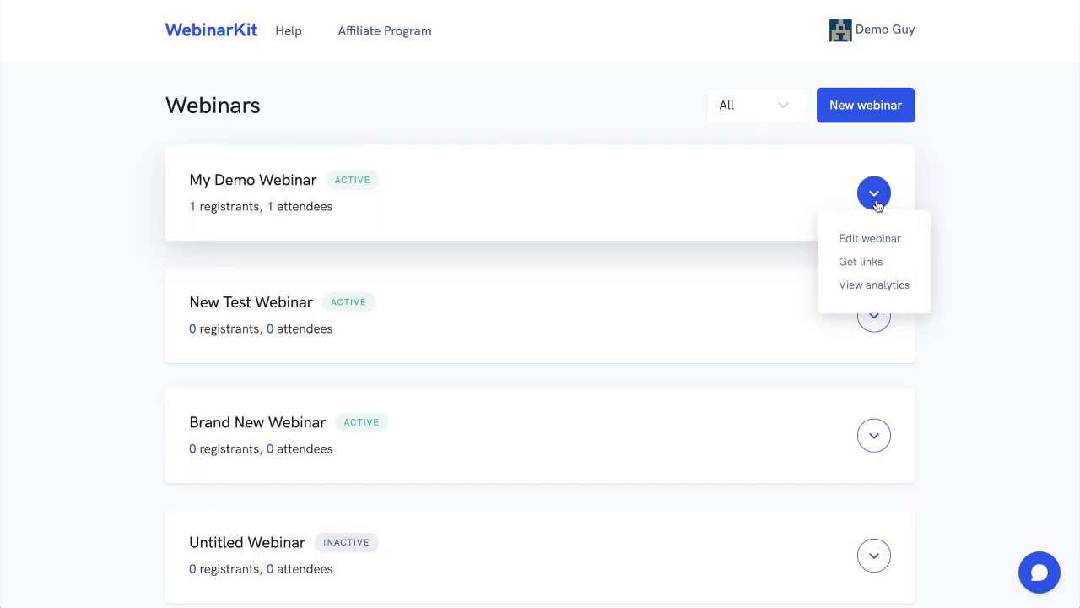
click(861, 262)
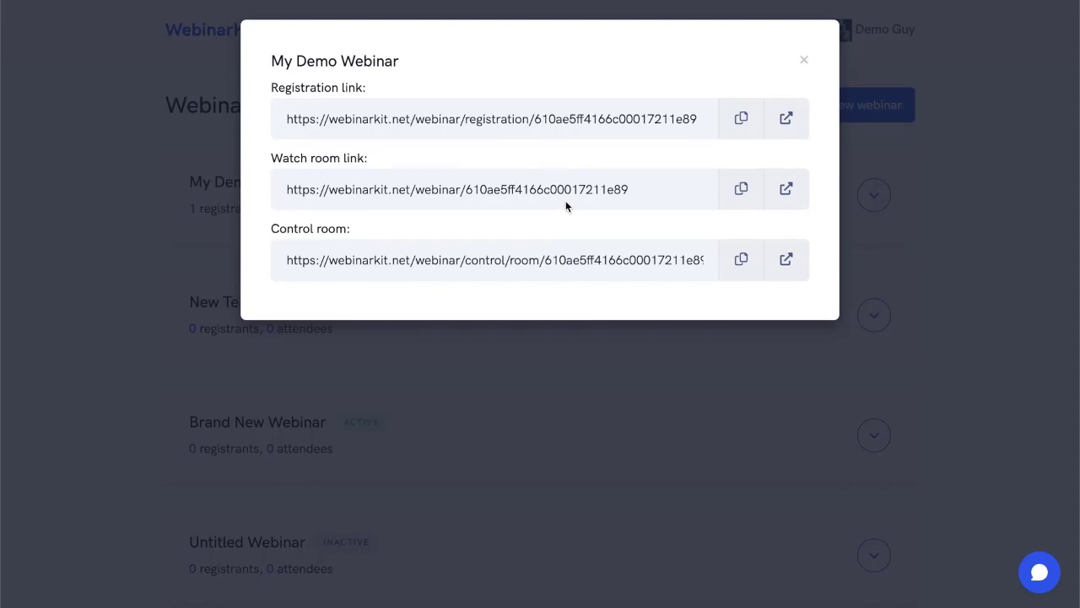
click(944, 179)
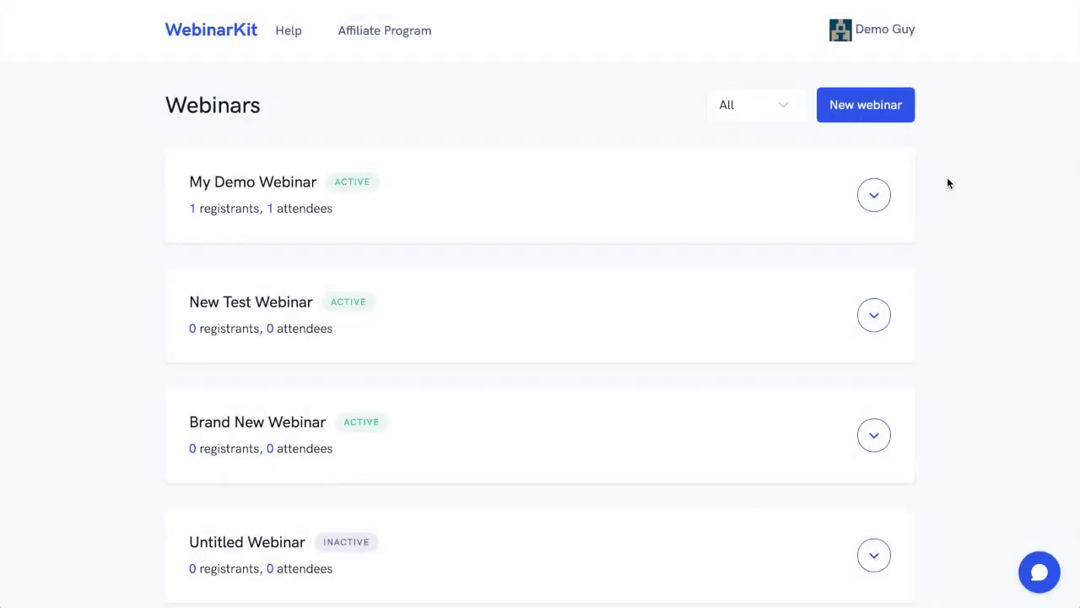
View the analytics of My Demo Webinar, covering drop-out times, traffic, conversion, engagement and registrants.
click(874, 195)
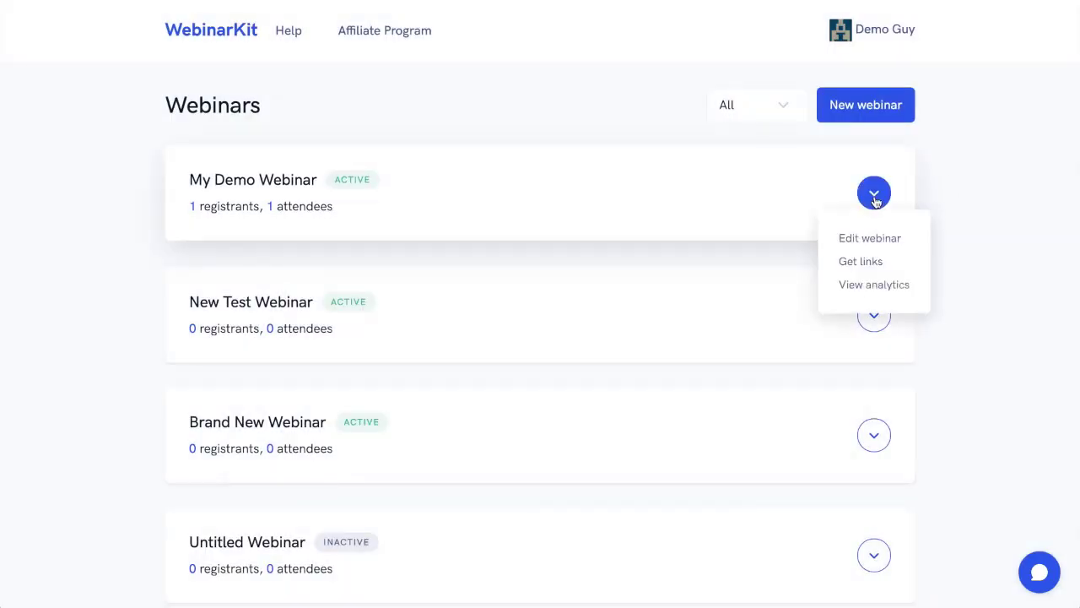
click(874, 285)
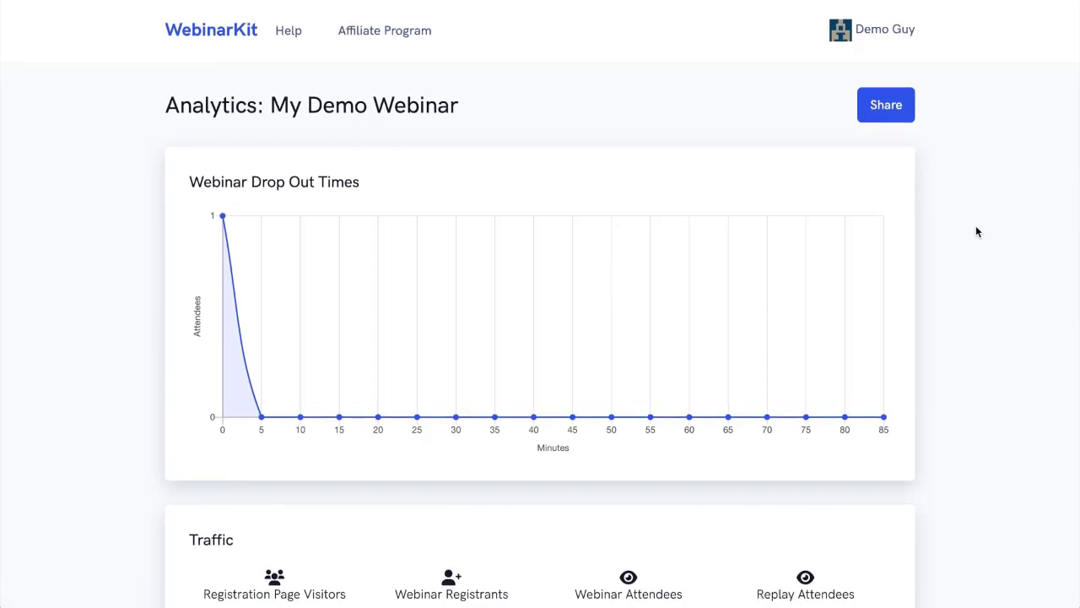
scroll(976, 227, down, 7)
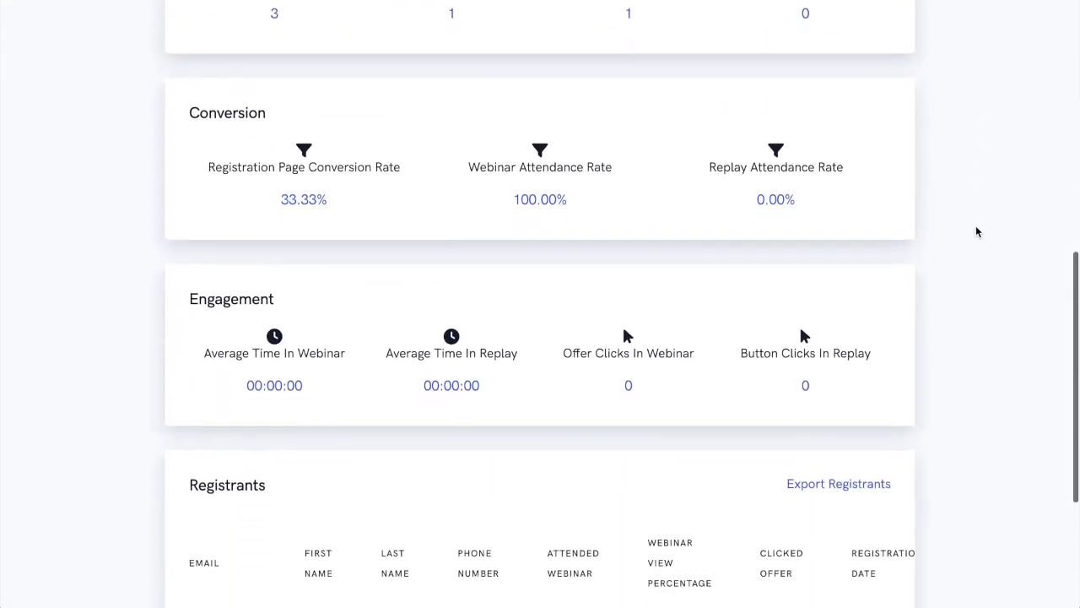
scroll(977, 232, up, 5)
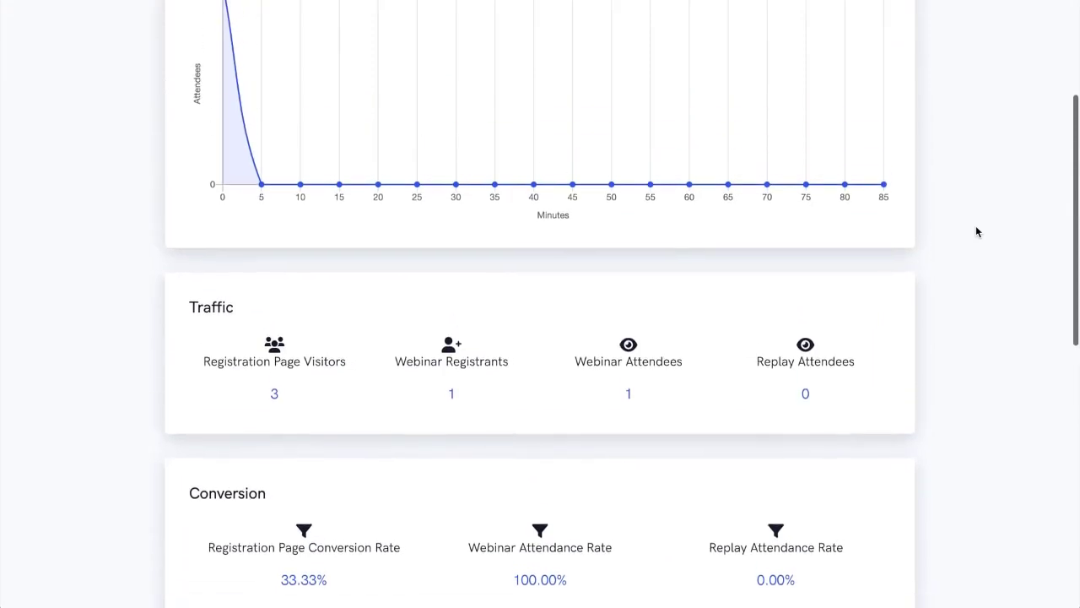
scroll(976, 231, up, 3)
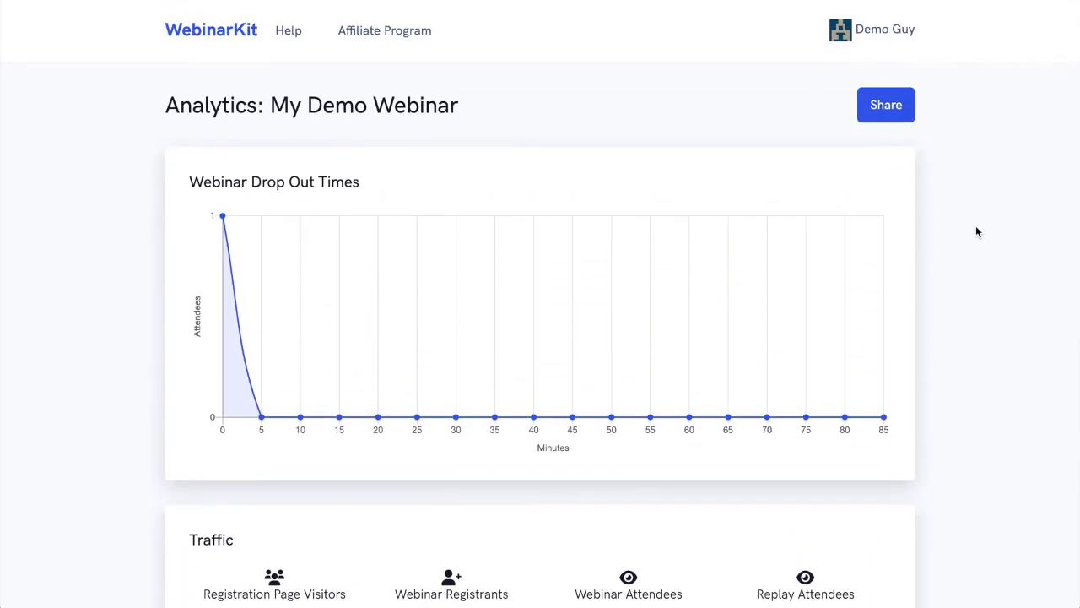
Return to the webinar dashboard and open My Demo Webinar for editing.
click(892, 34)
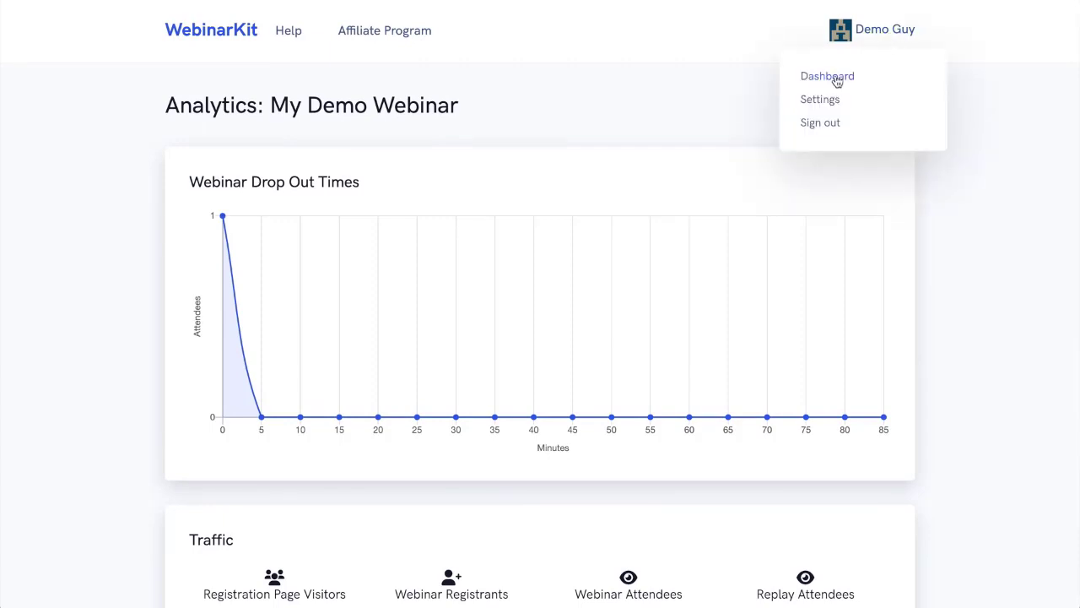
click(802, 77)
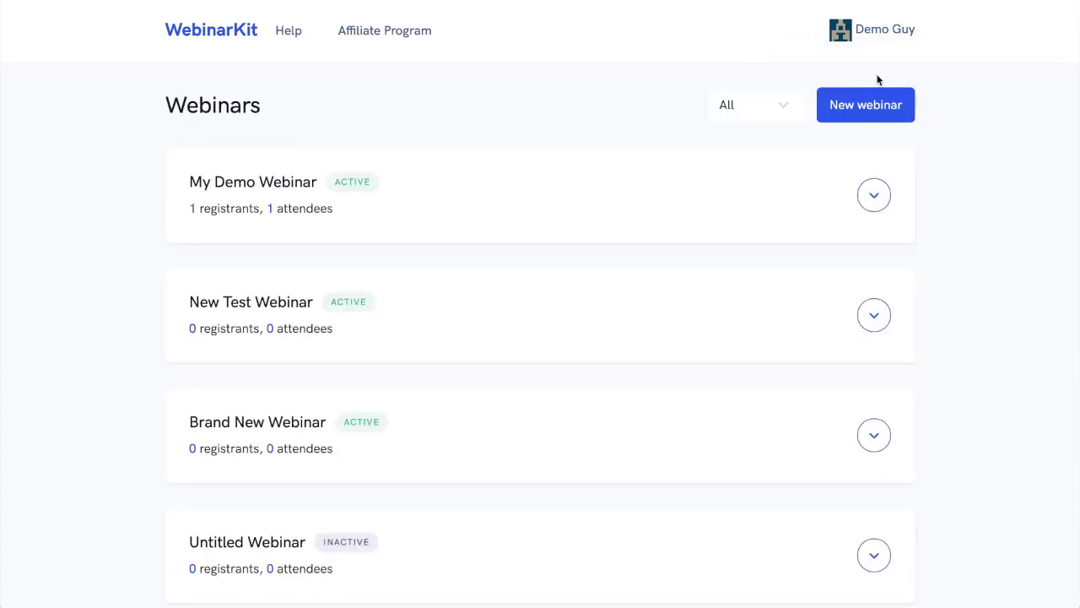
click(876, 197)
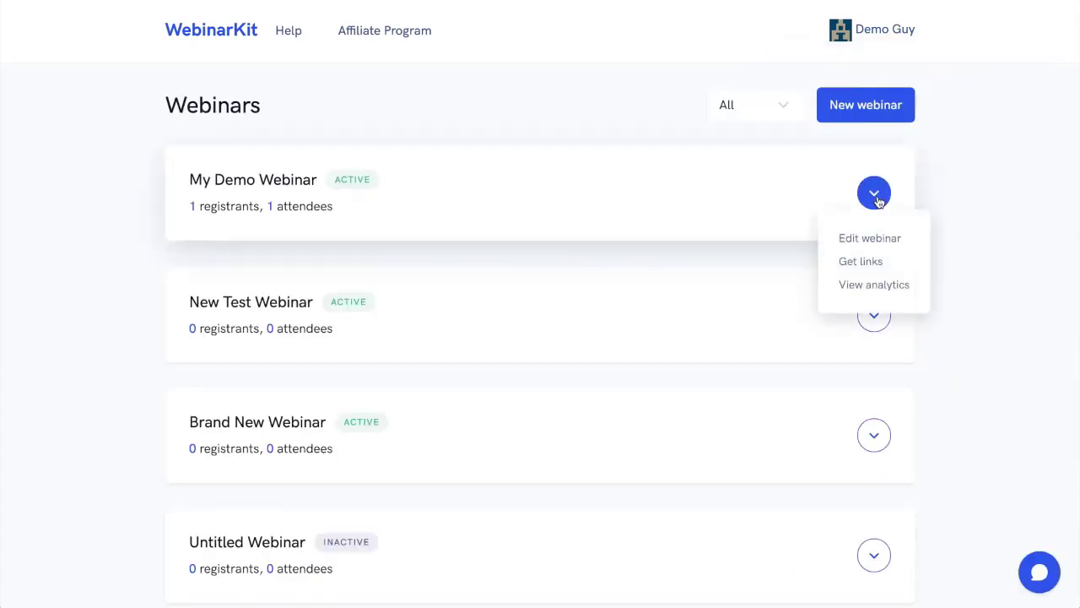
click(870, 240)
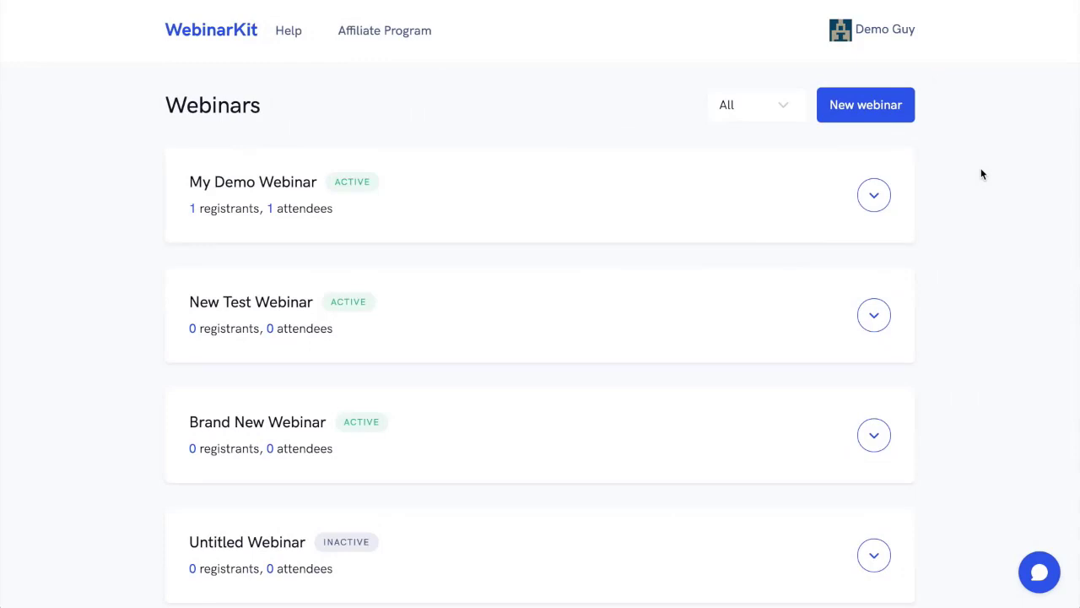
Open the registration page of New Test Webinar from its links and look through the page.
click(874, 314)
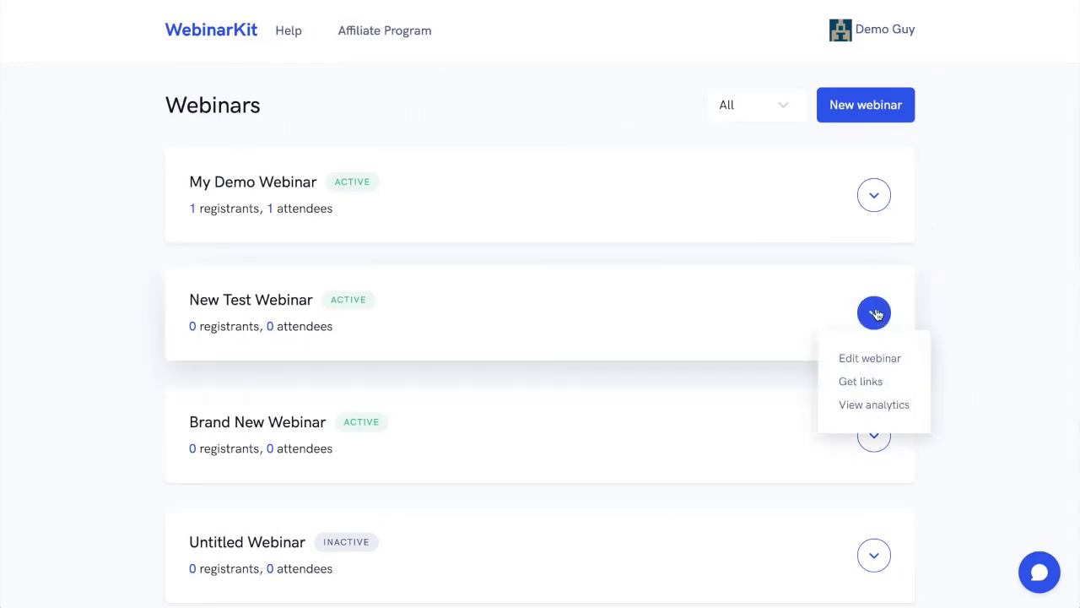
click(868, 381)
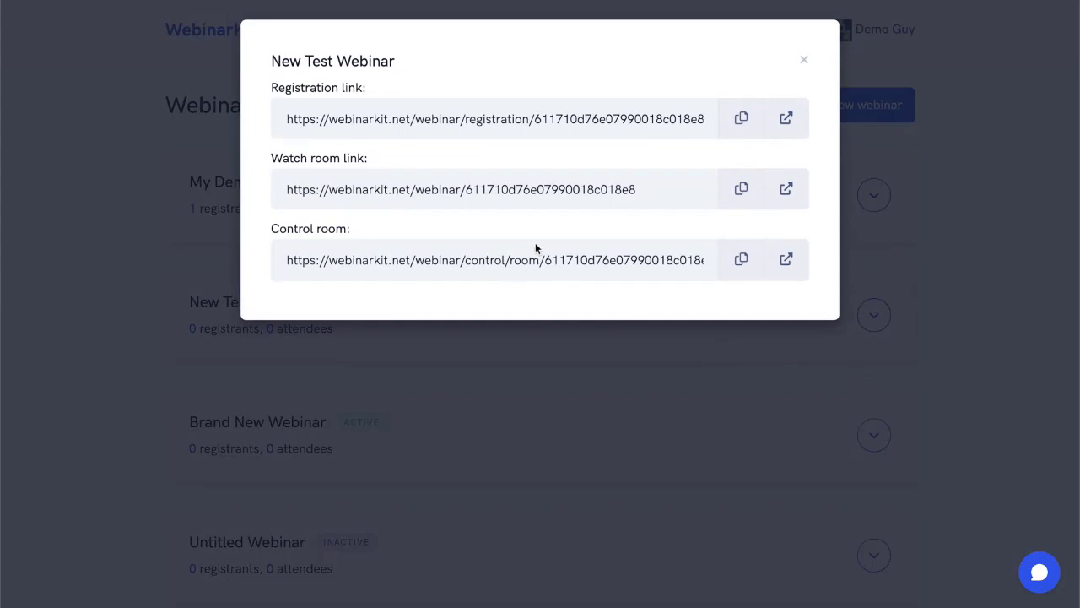
click(787, 120)
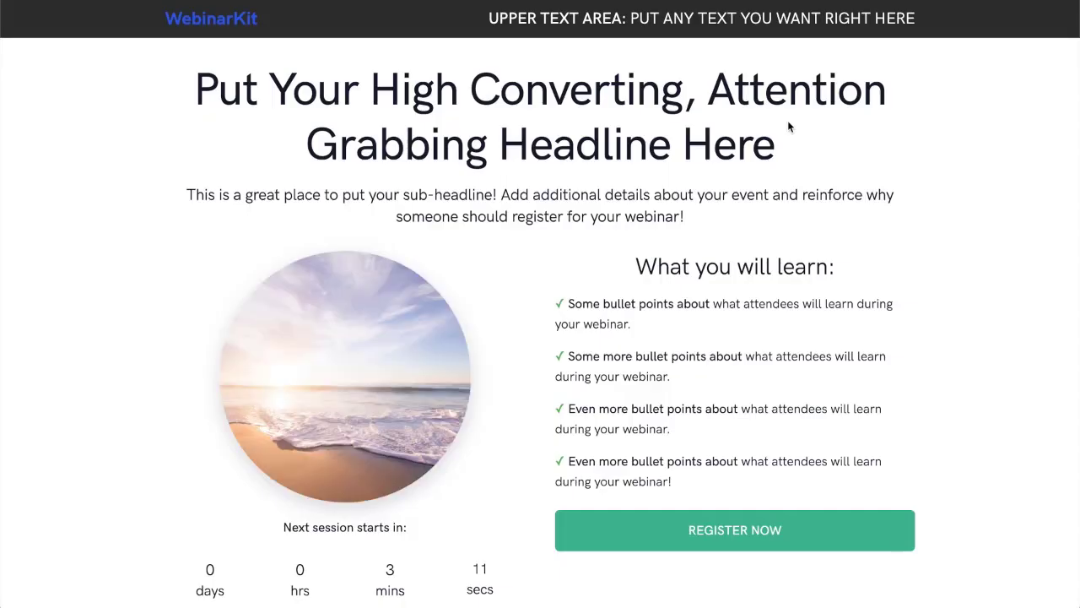
scroll(979, 172, down, 3)
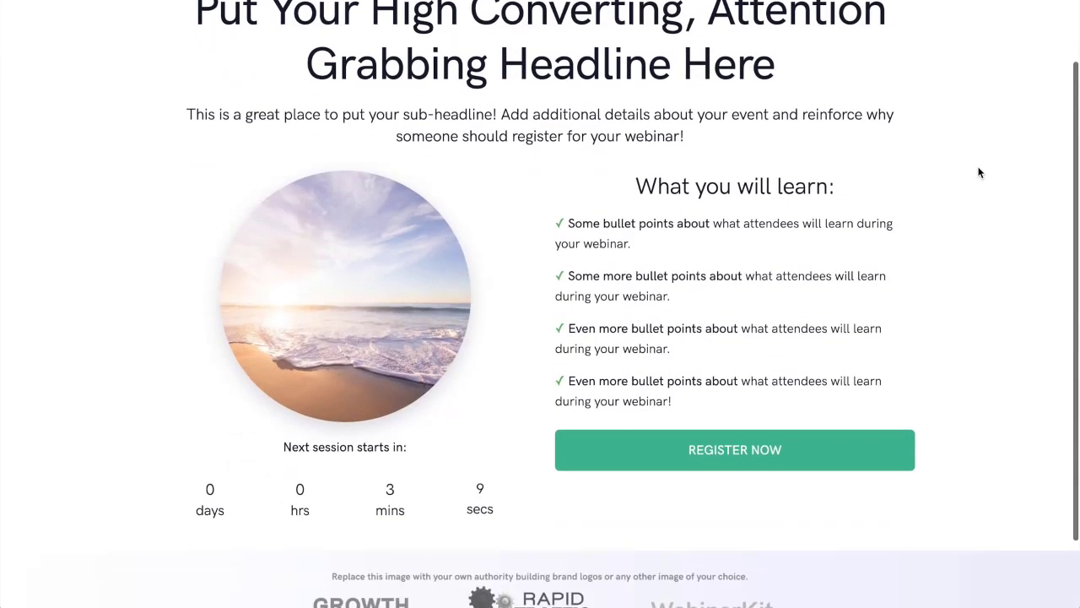
scroll(980, 172, up, 3)
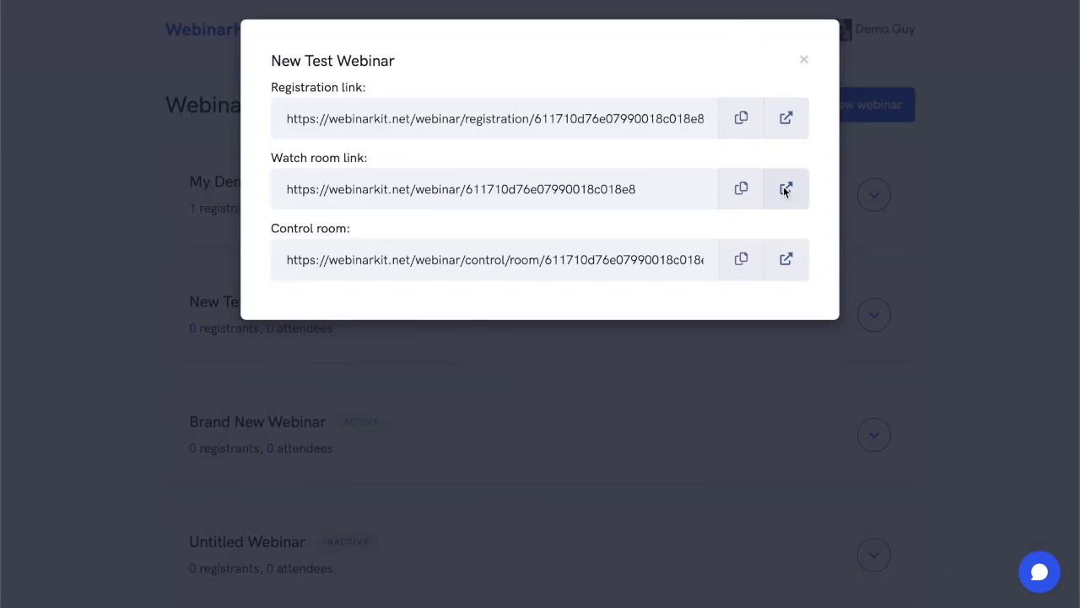
Open the watch room and the control room of New Test Webinar.
click(786, 190)
click(800, 267)
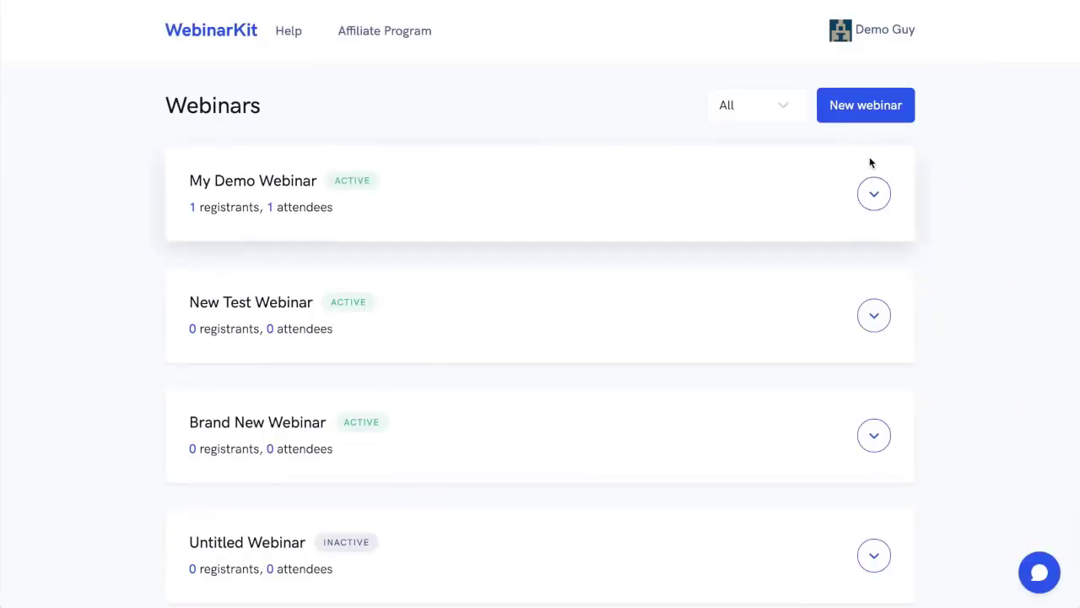
Create a new webinar, continue to its details without a video URL, and leave it inactive.
click(861, 112)
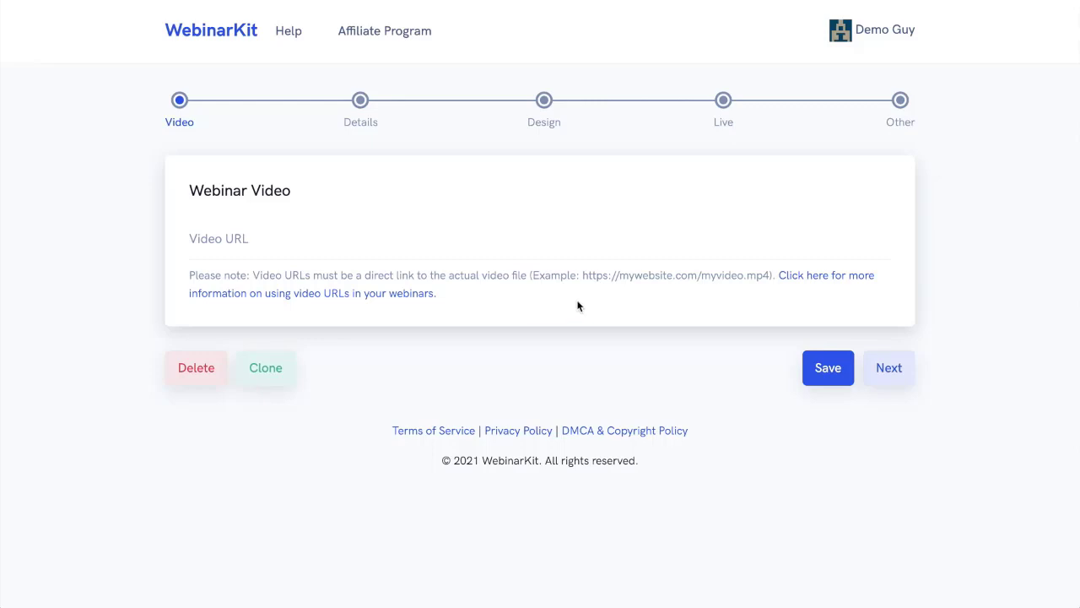
click(890, 366)
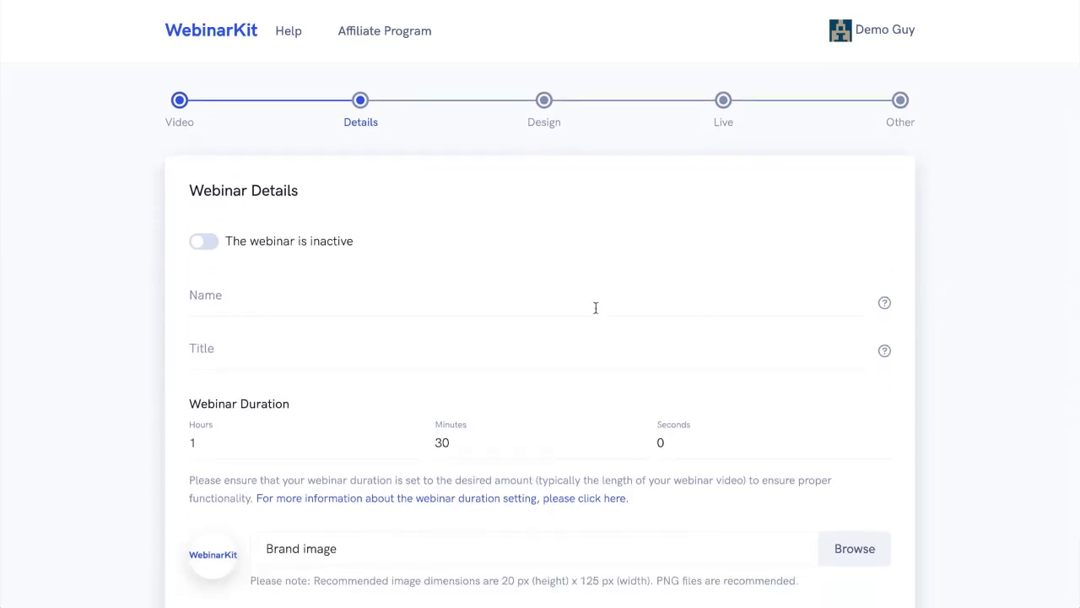
click(195, 244)
click(209, 244)
Try selecting the two listed presenters for the new webinar, and deselect both.
scroll(402, 409, down, 1)
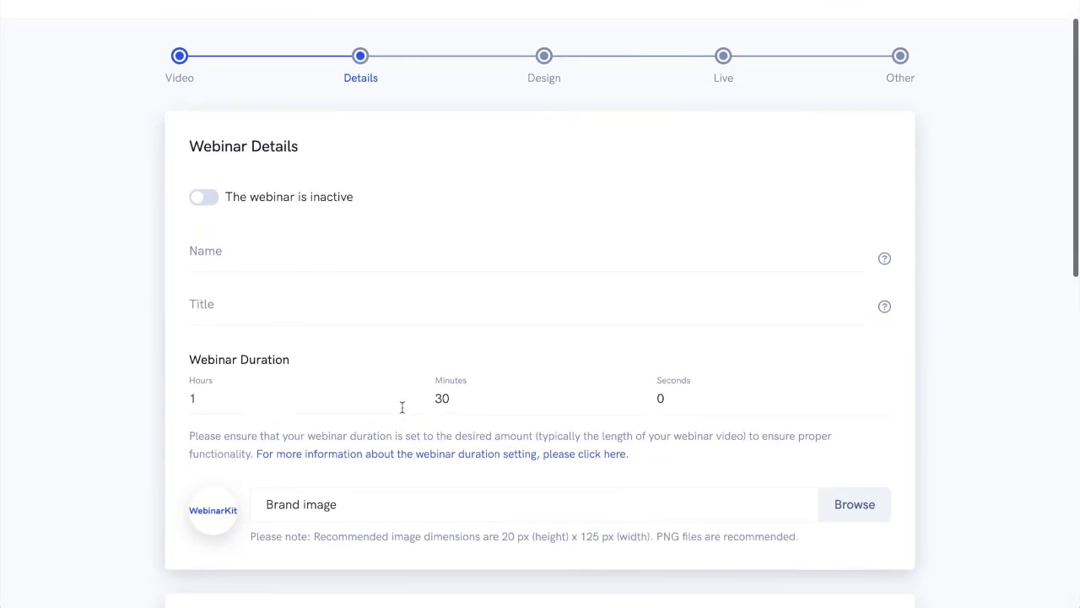
scroll(402, 409, down, 3)
scroll(403, 409, down, 1)
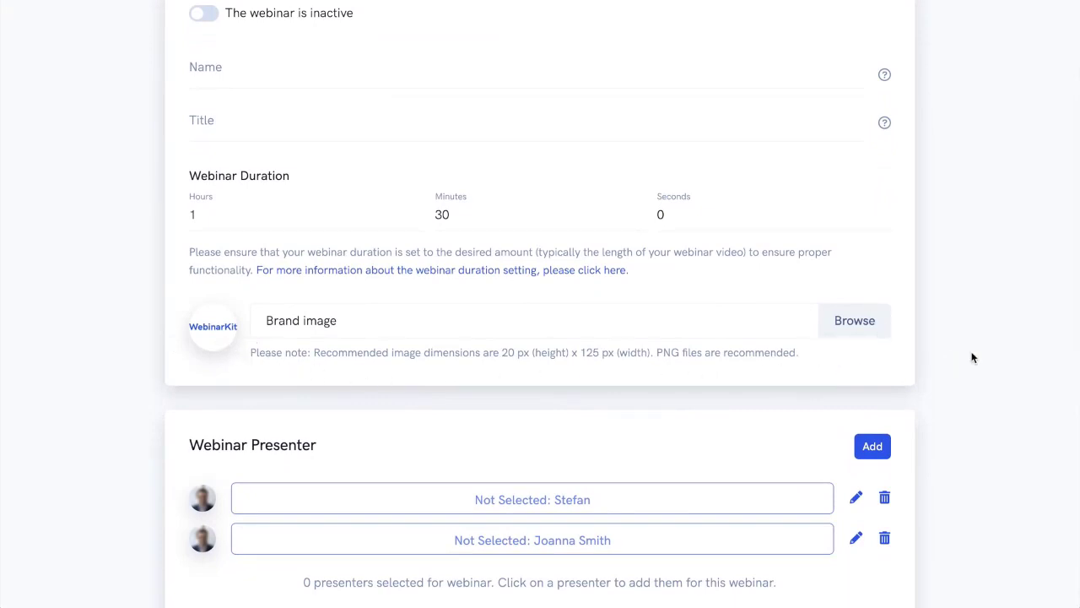
scroll(984, 312, down, 2)
scroll(984, 312, down, 5)
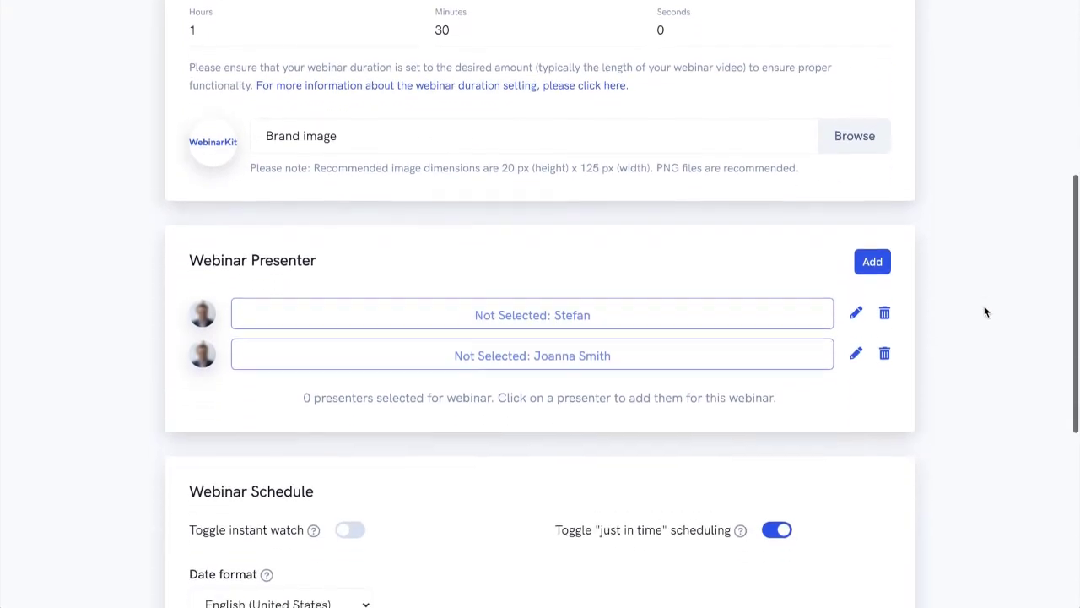
click(669, 169)
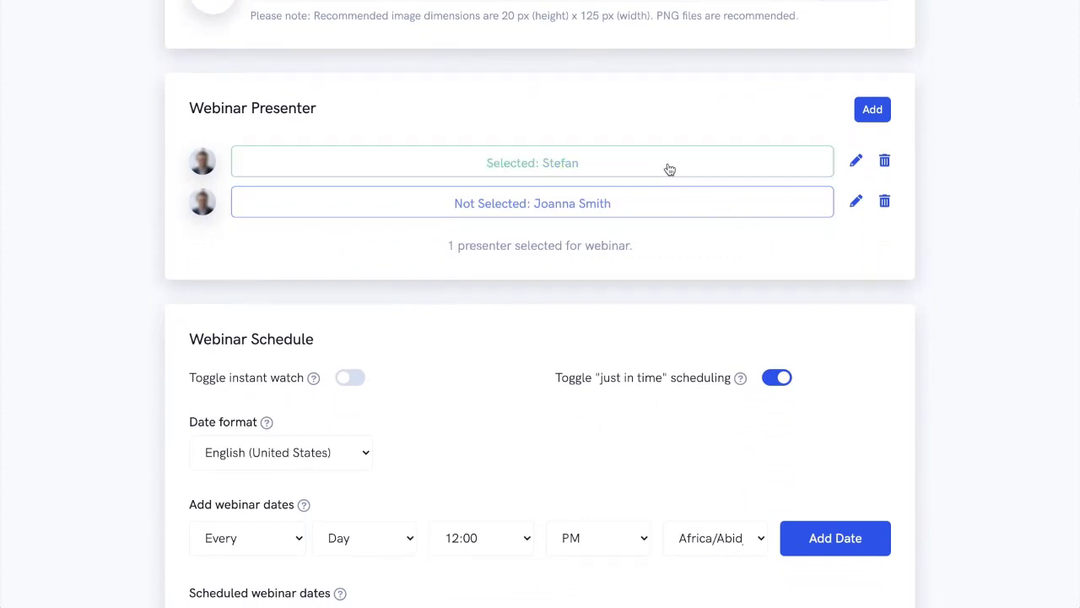
click(661, 212)
click(661, 213)
click(641, 169)
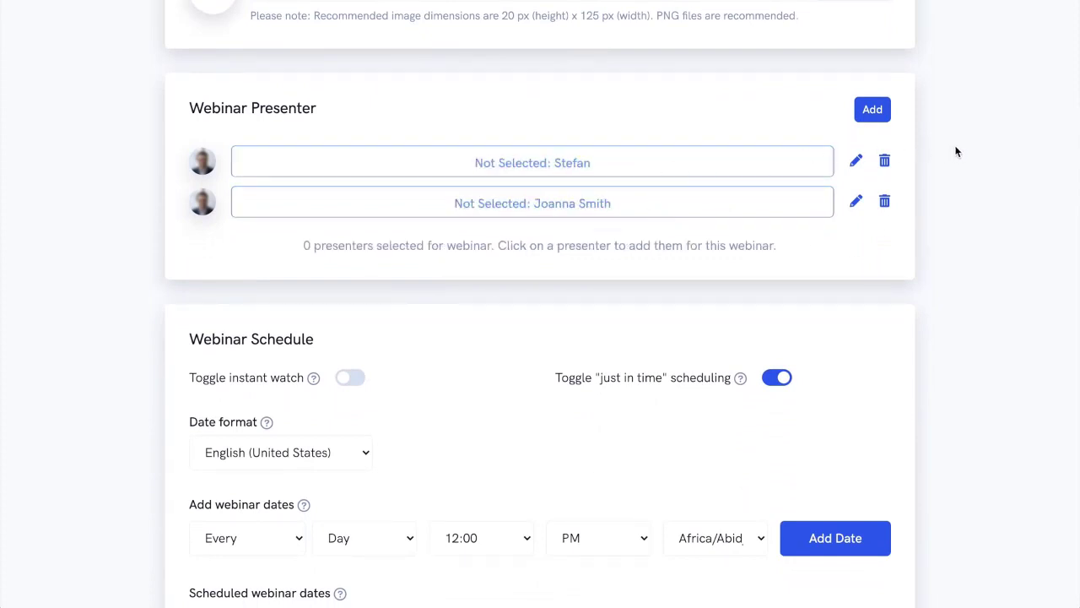
Turn off instant watch in the webinar schedule and review the available date formats.
scroll(956, 152, down, 5)
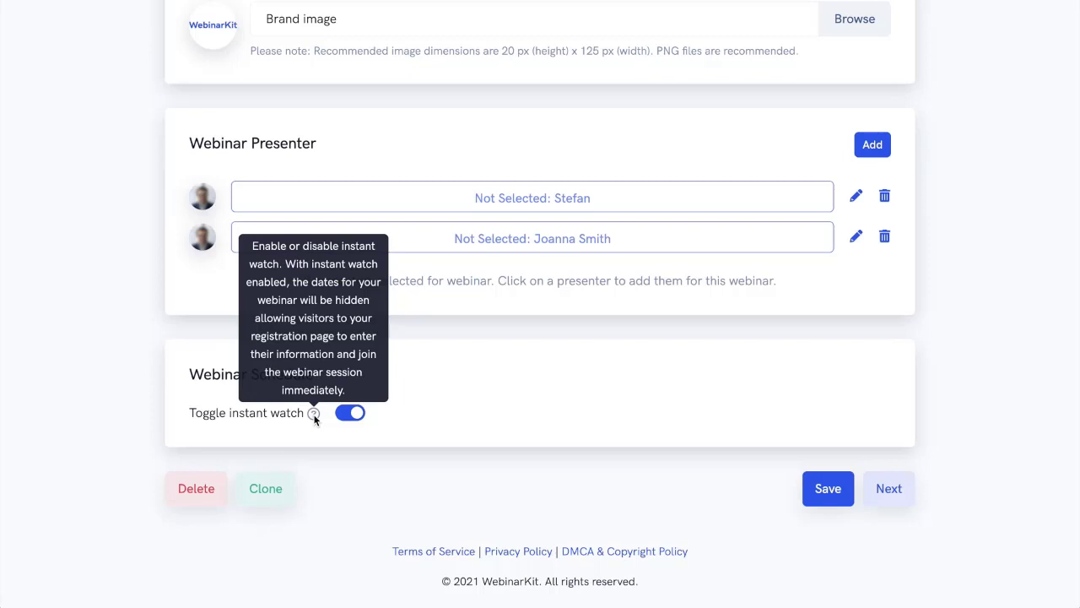
click(351, 414)
scroll(521, 403, down, 2)
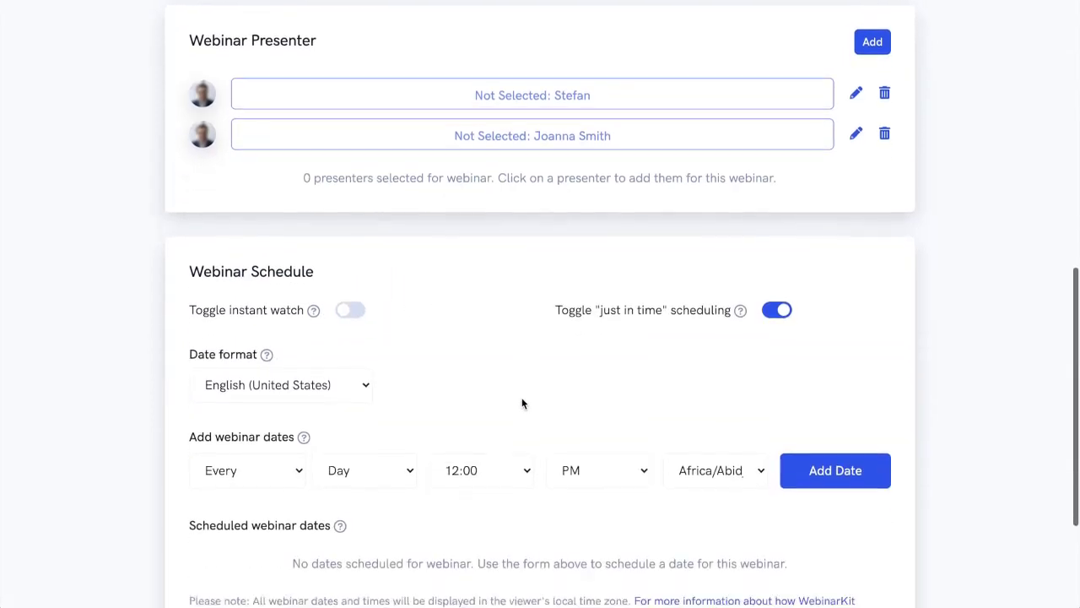
scroll(521, 404, down, 4)
mouse_move(741, 142)
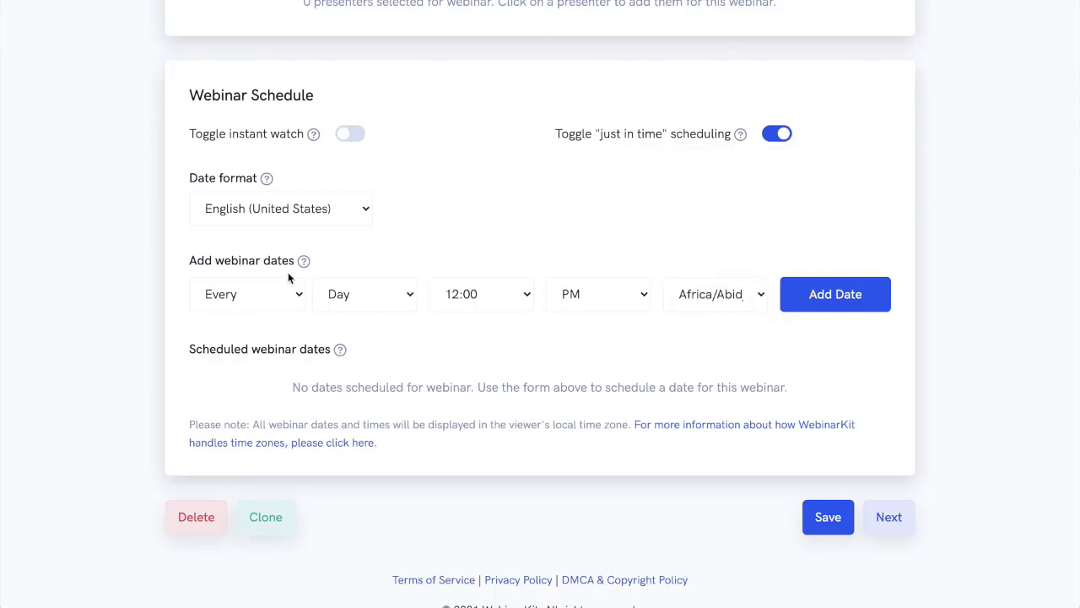
click(263, 215)
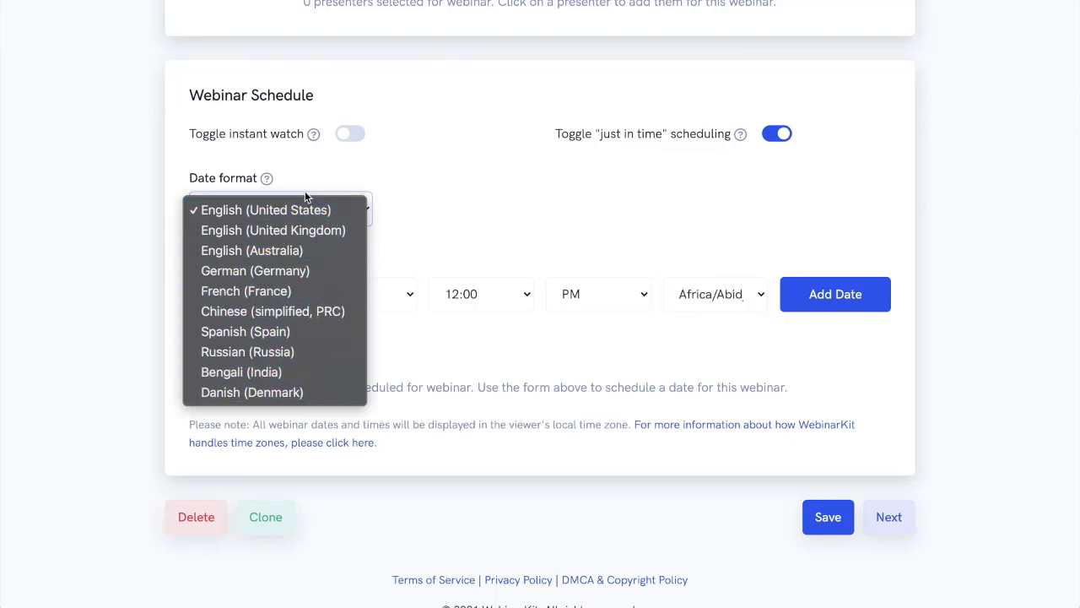
click(332, 174)
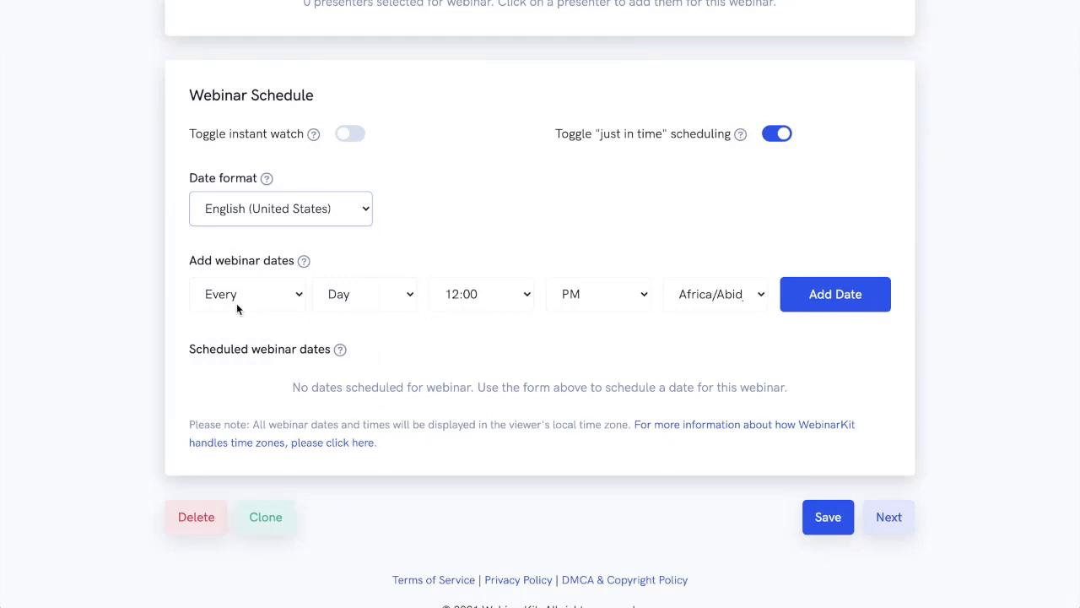
Add a recurring webinar date for every Wednesday at 3:00 PM in the America/New_York time zone.
click(348, 299)
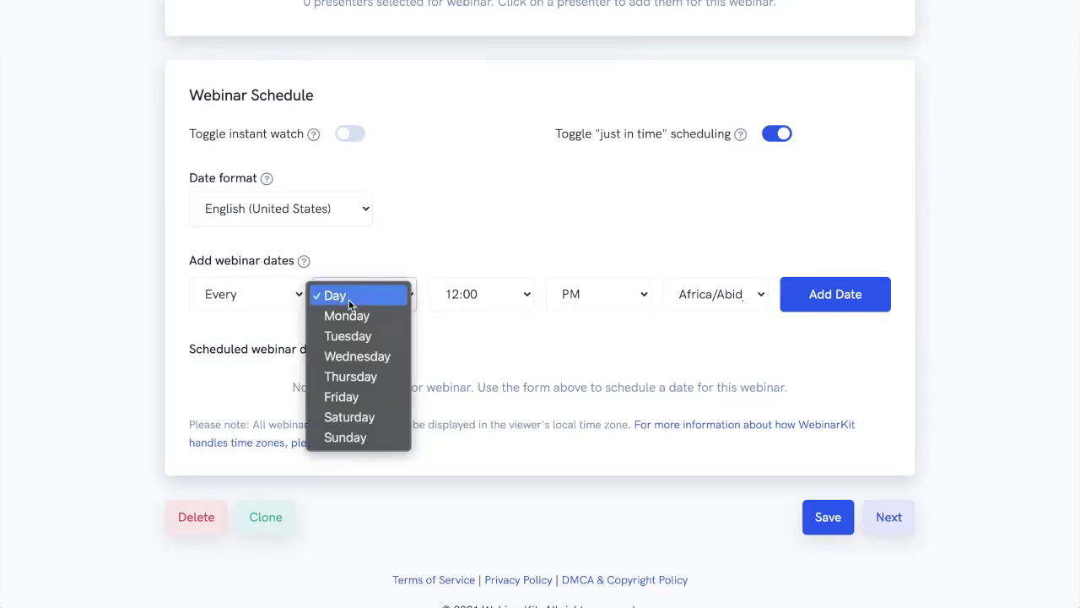
click(357, 357)
click(480, 296)
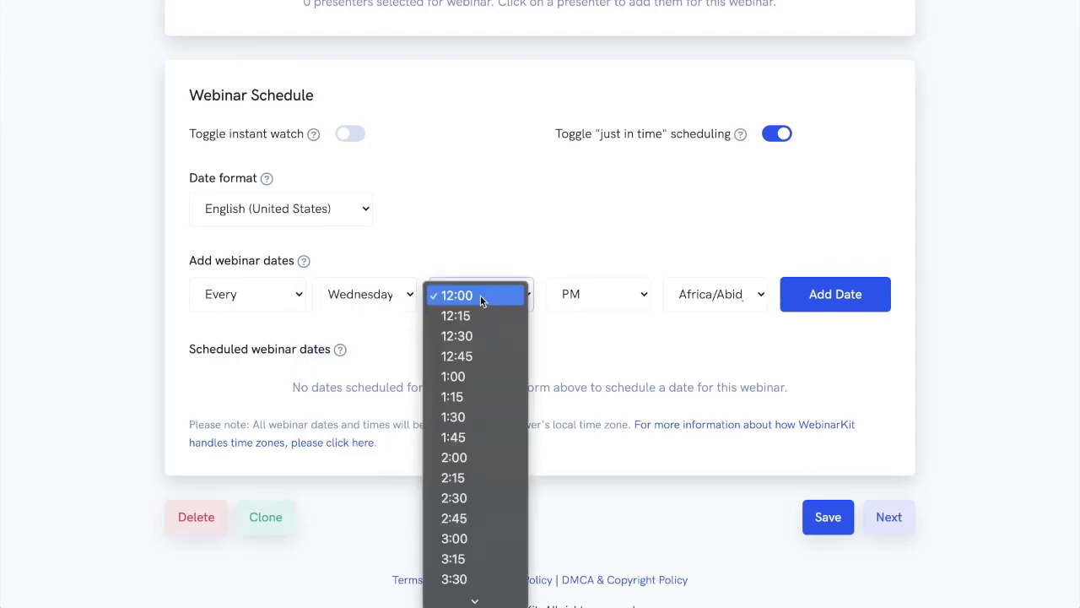
click(457, 536)
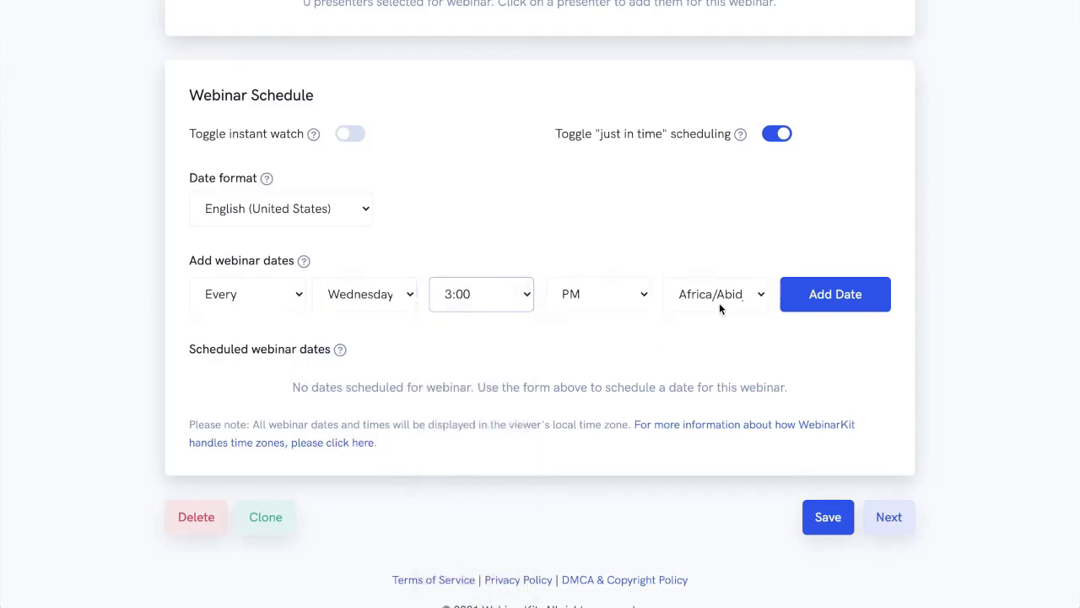
click(722, 300)
scroll(720, 400, down, 10)
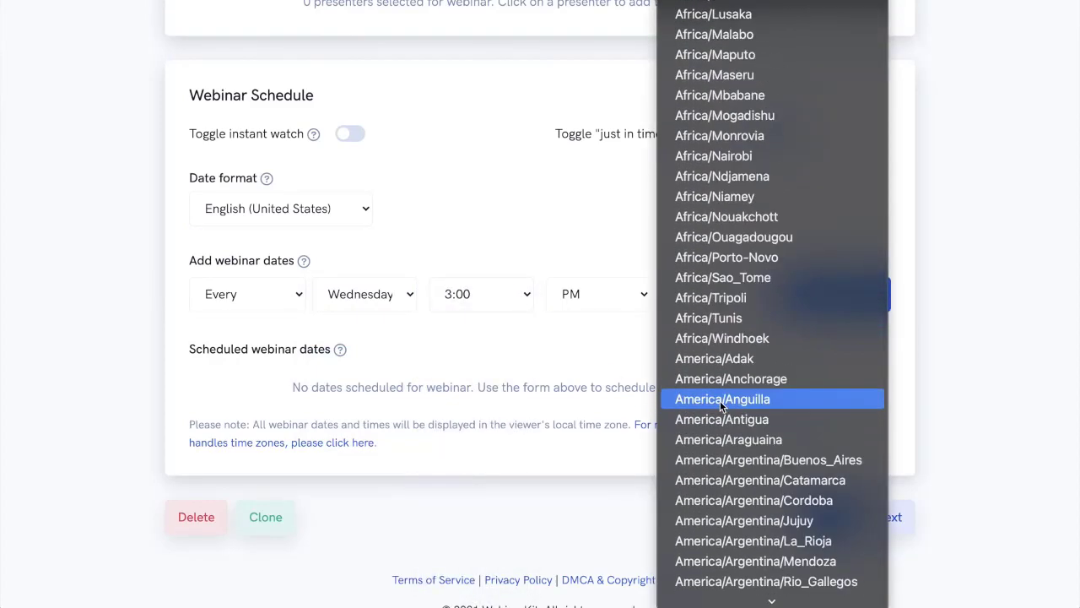
scroll(725, 390, down, 15)
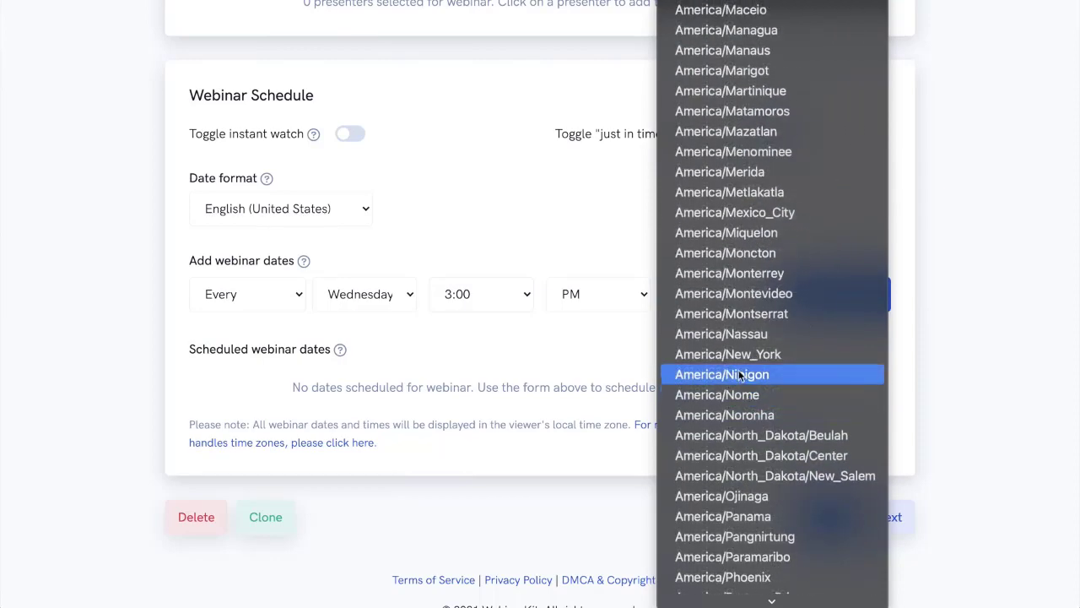
click(749, 356)
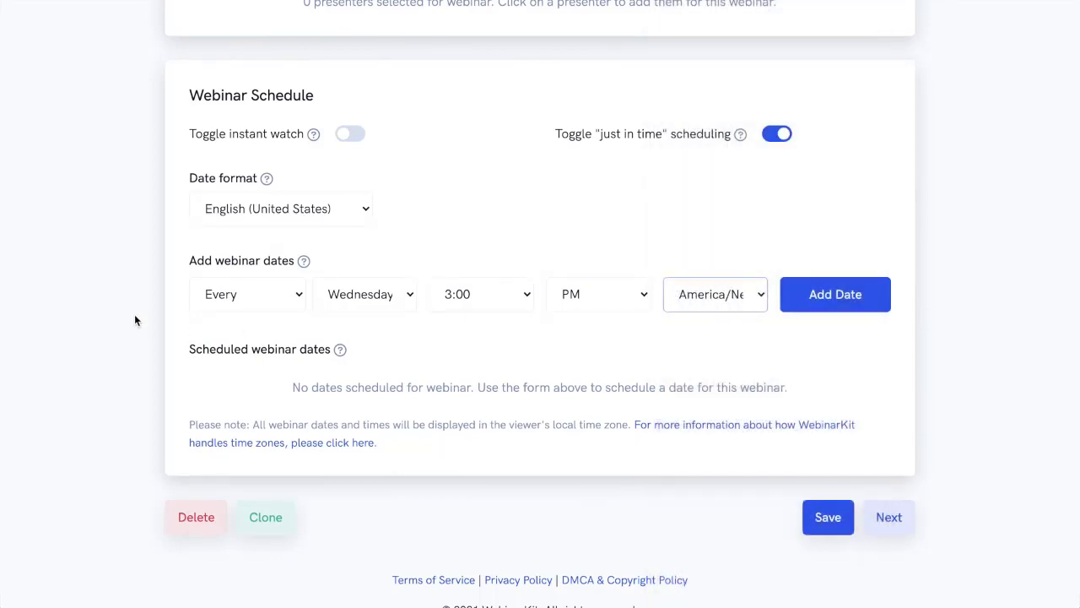
click(820, 304)
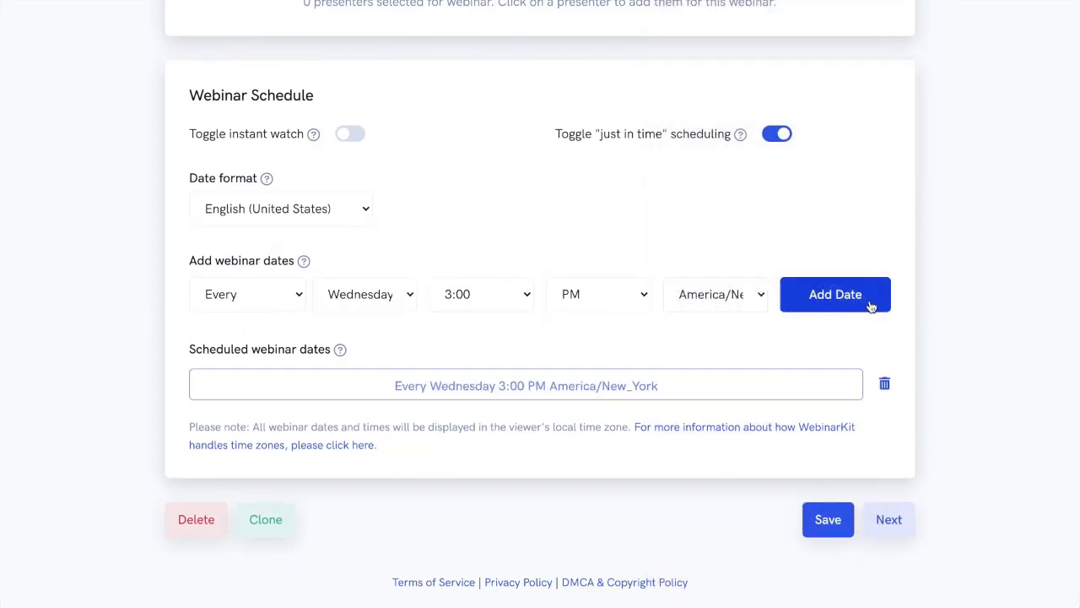
Remove the recurring Wednesday date and add a one-time webinar date on 10/20/2021 at 9:00 PM America/New_York.
click(883, 384)
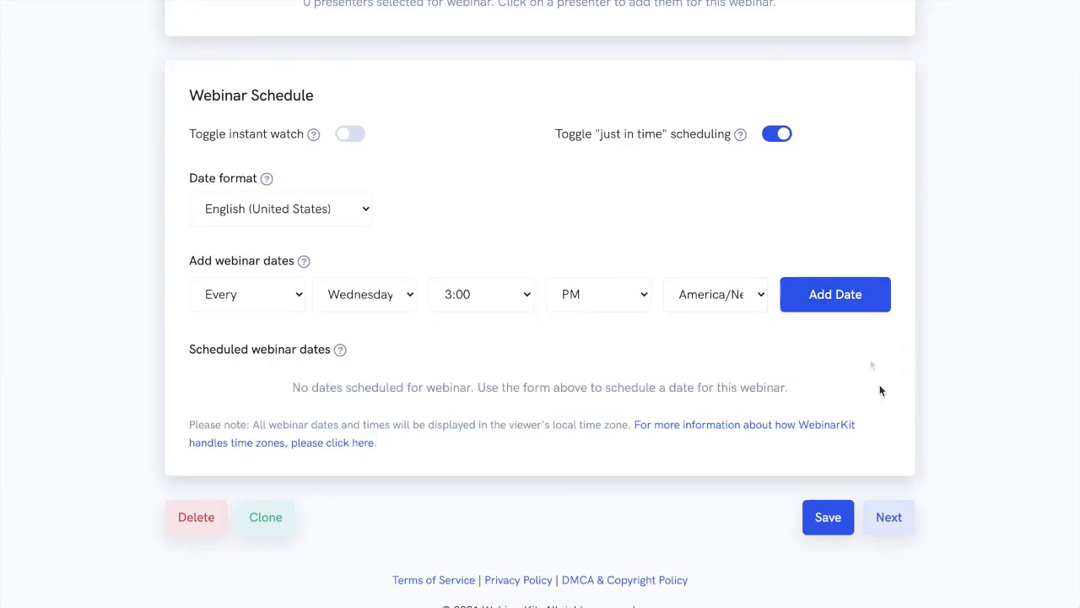
click(261, 309)
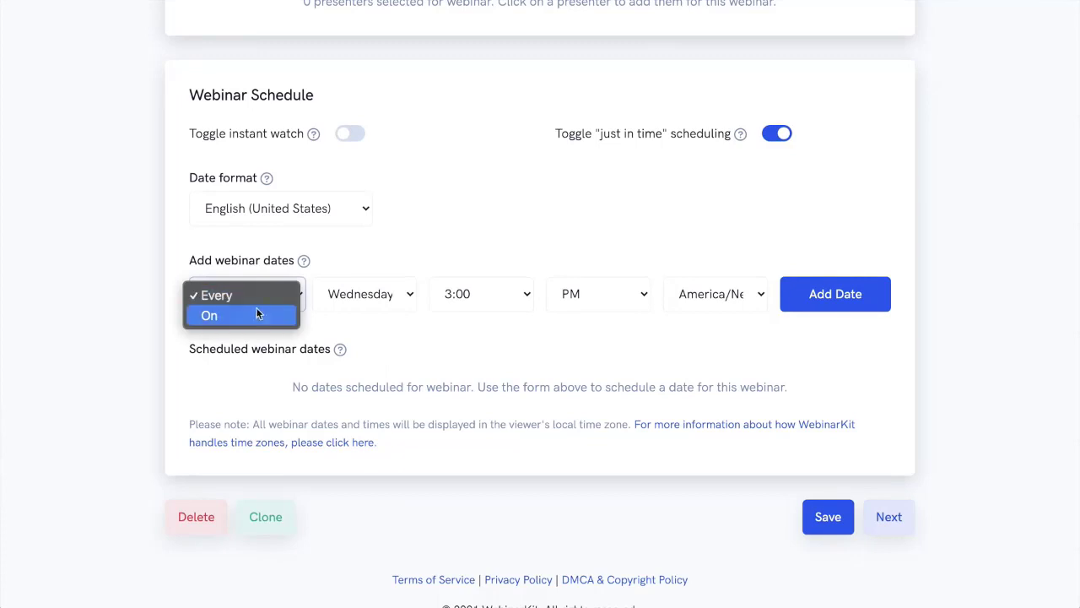
click(260, 314)
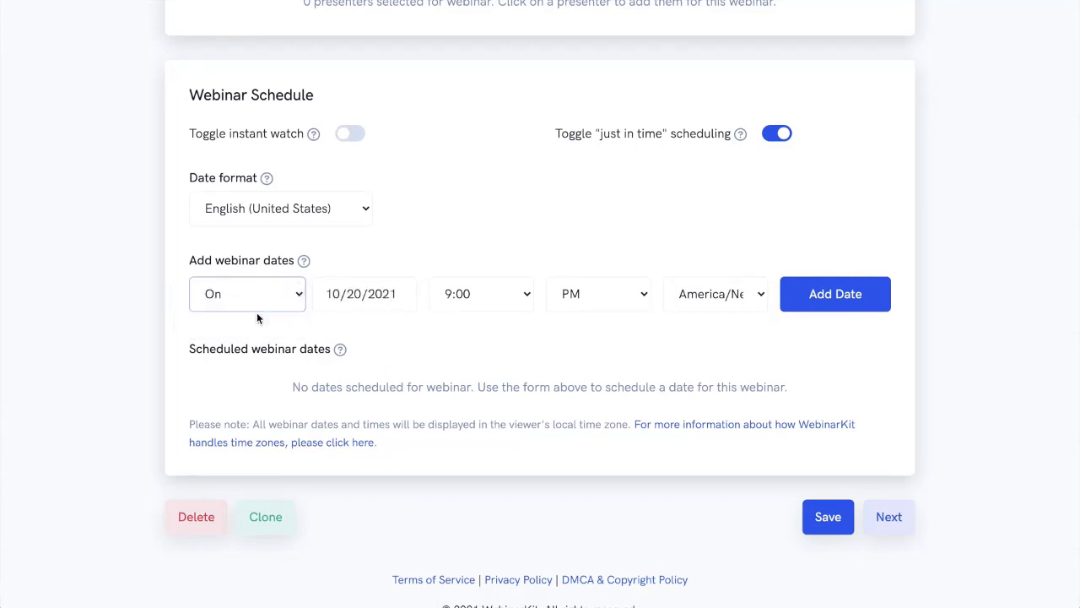
click(514, 301)
click(498, 295)
click(328, 294)
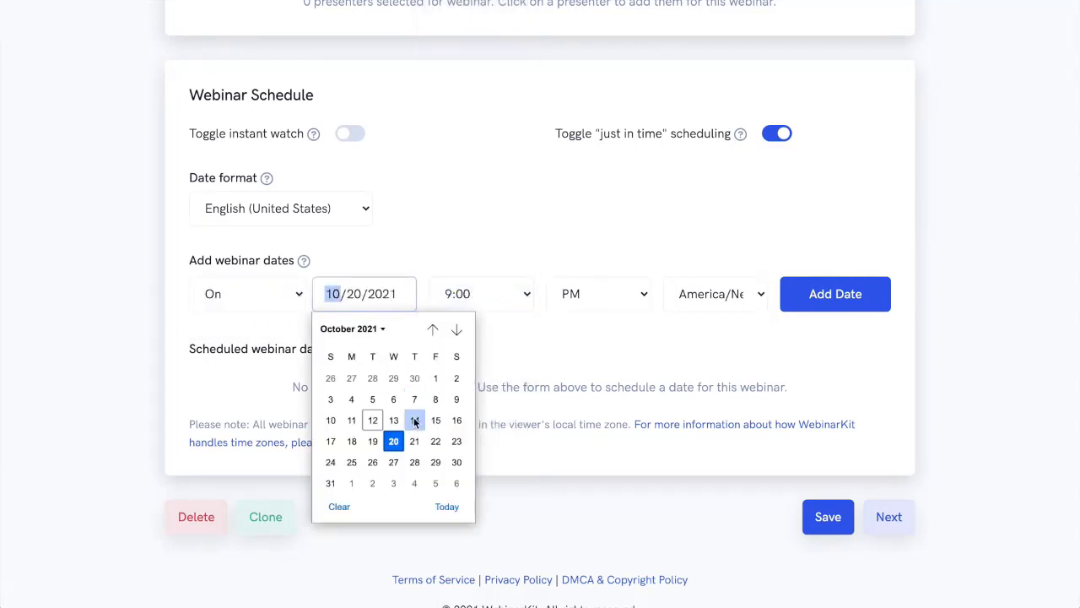
click(395, 441)
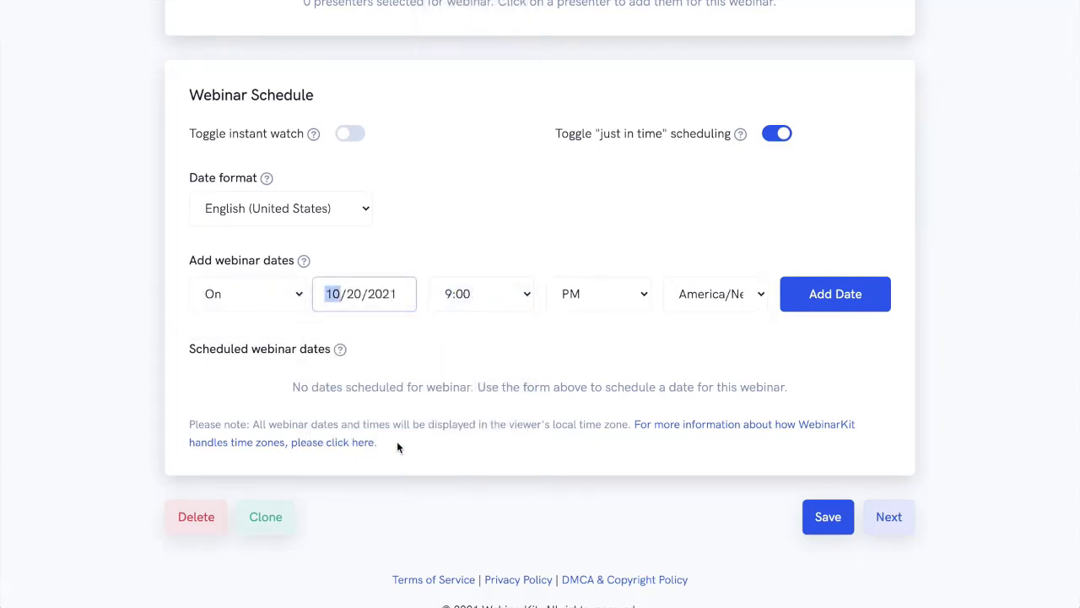
click(820, 301)
Add a second one-time webinar date on 10/20/2021 at 11:00 PM America/New_York.
click(481, 308)
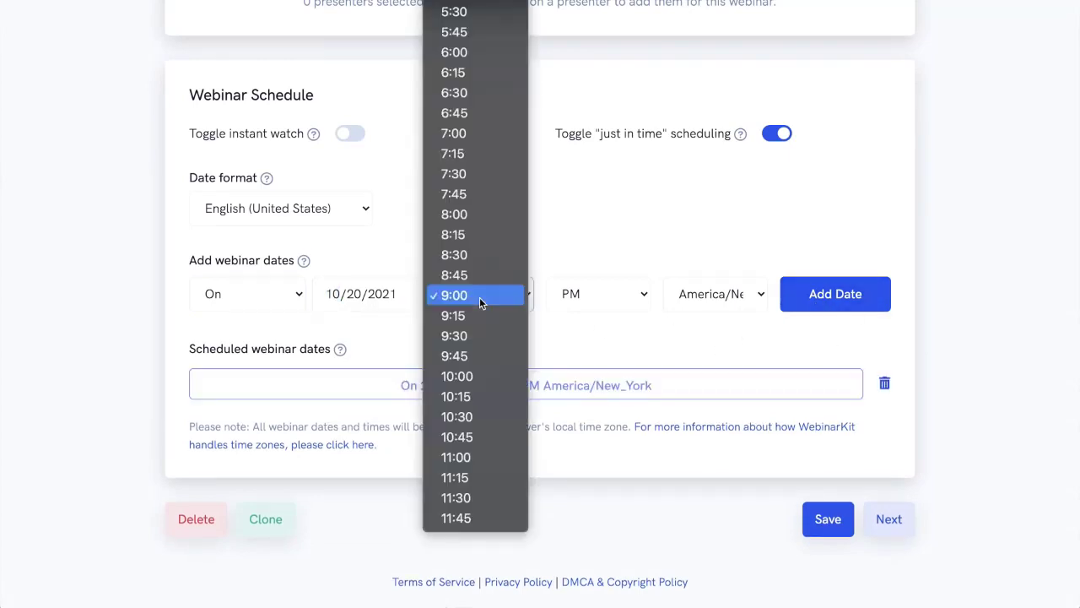
click(441, 454)
click(845, 307)
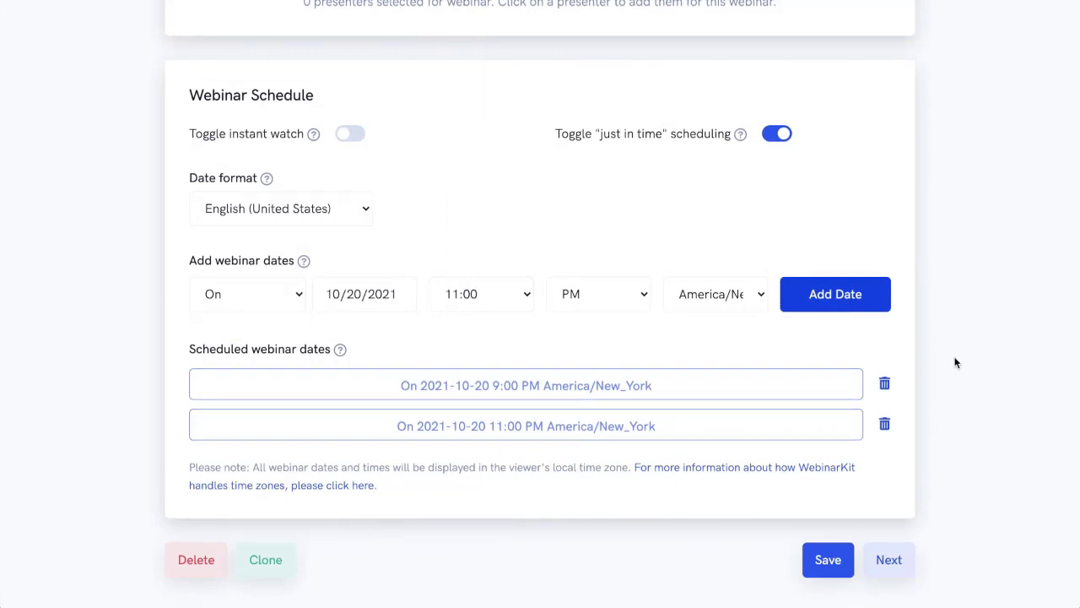
Continue to the Design stage of the webinar setup and open the registration page editor.
scroll(954, 363, down, 2)
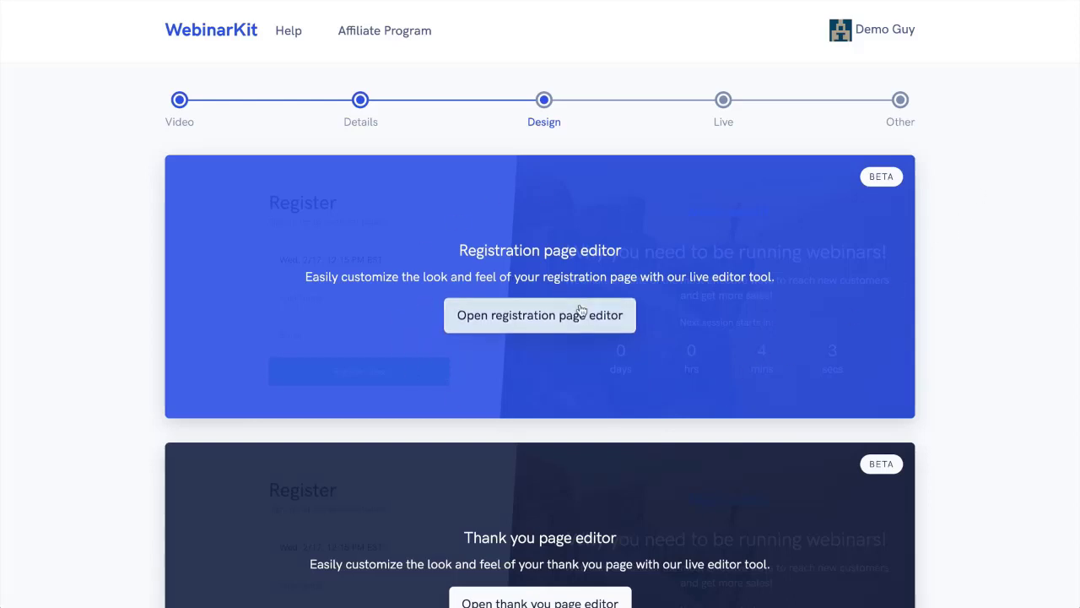
scroll(844, 290, down, 3)
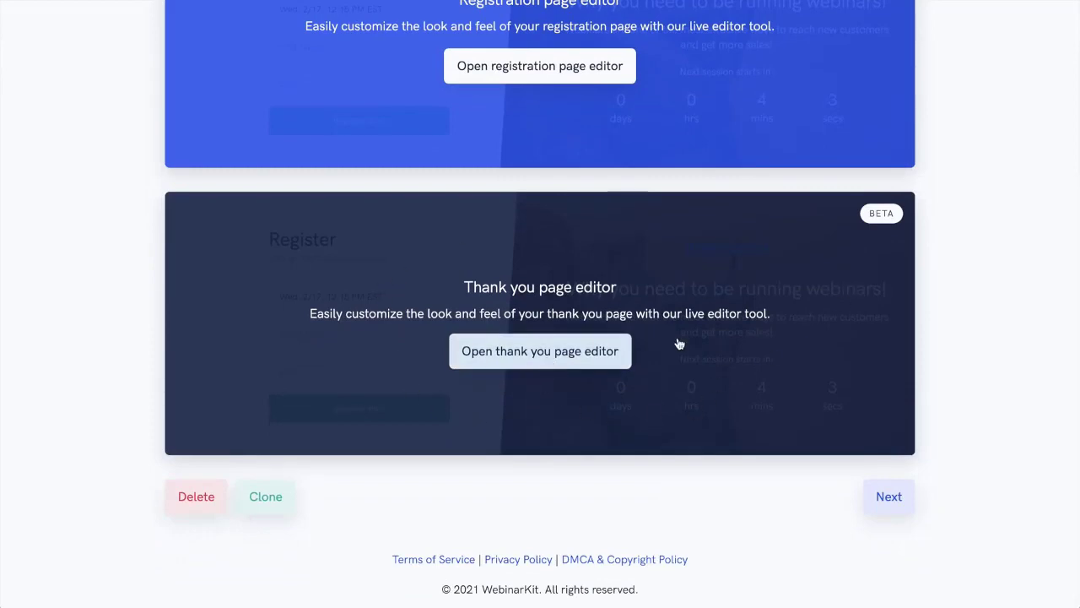
scroll(841, 349, up, 3)
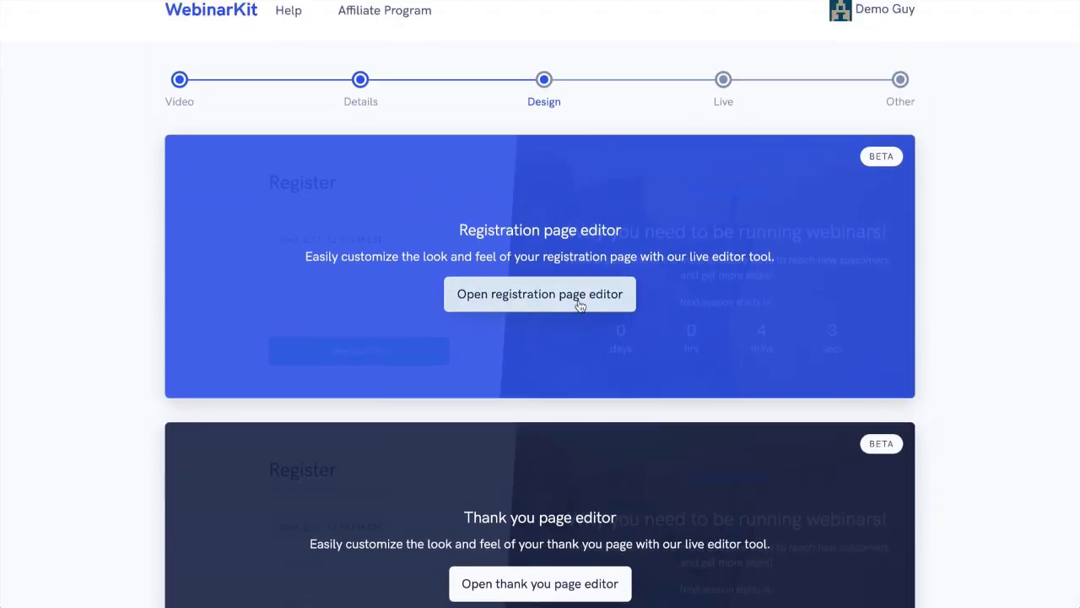
click(580, 306)
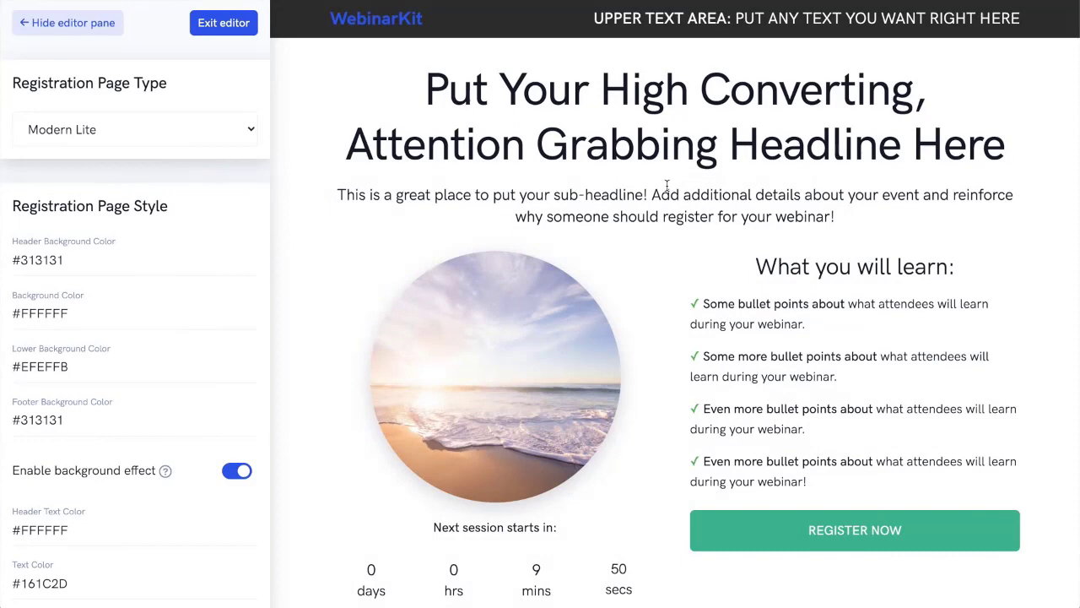
Look over the Modern Lite registration page and change the registration page type to Simple.
scroll(667, 187, down, 1)
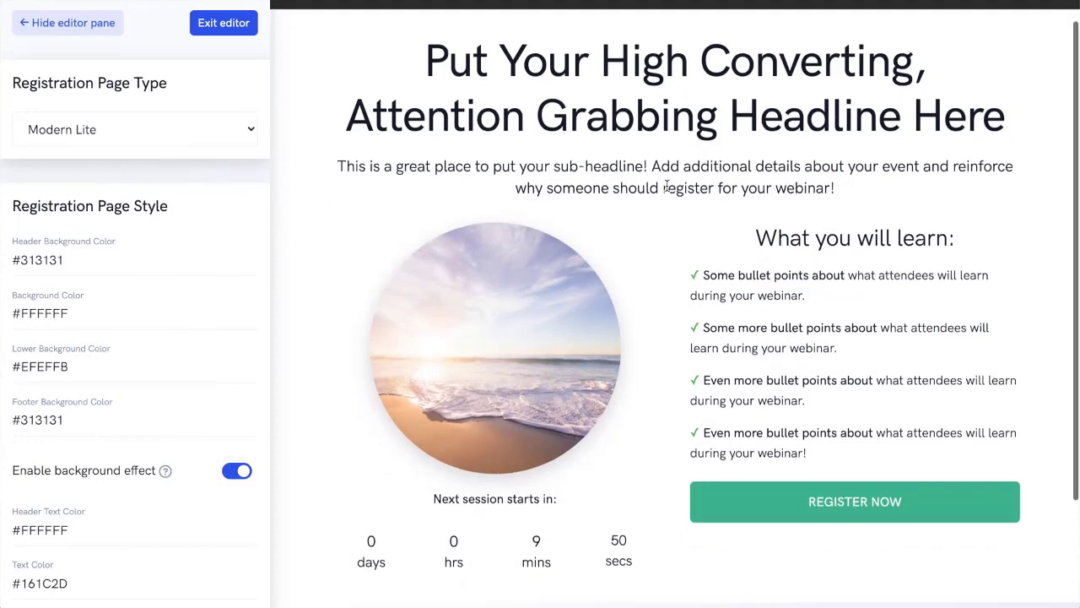
scroll(666, 188, down, 2)
scroll(667, 189, up, 3)
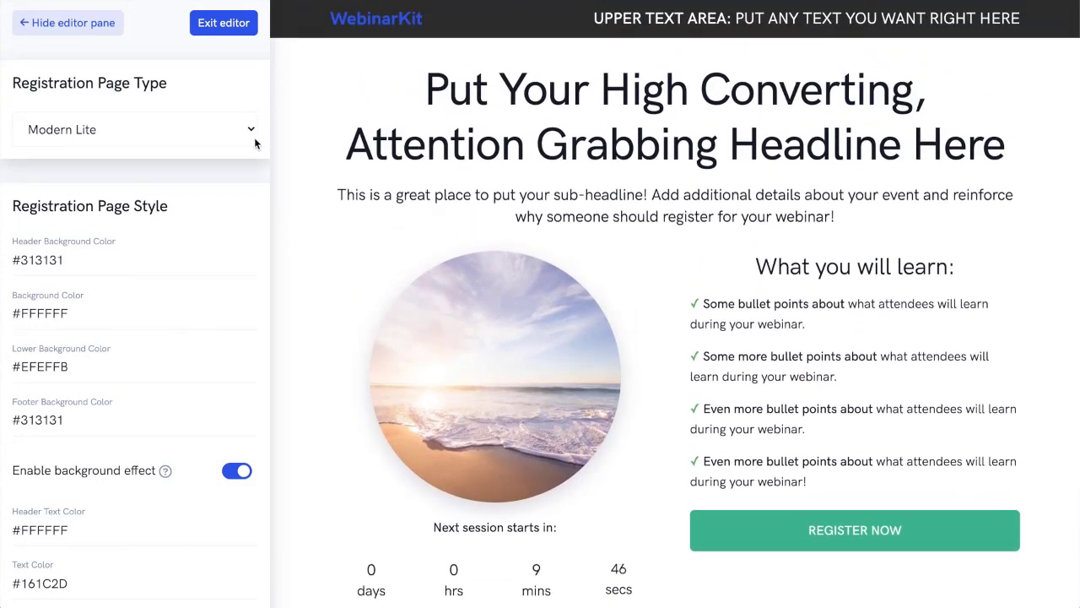
click(251, 132)
click(152, 148)
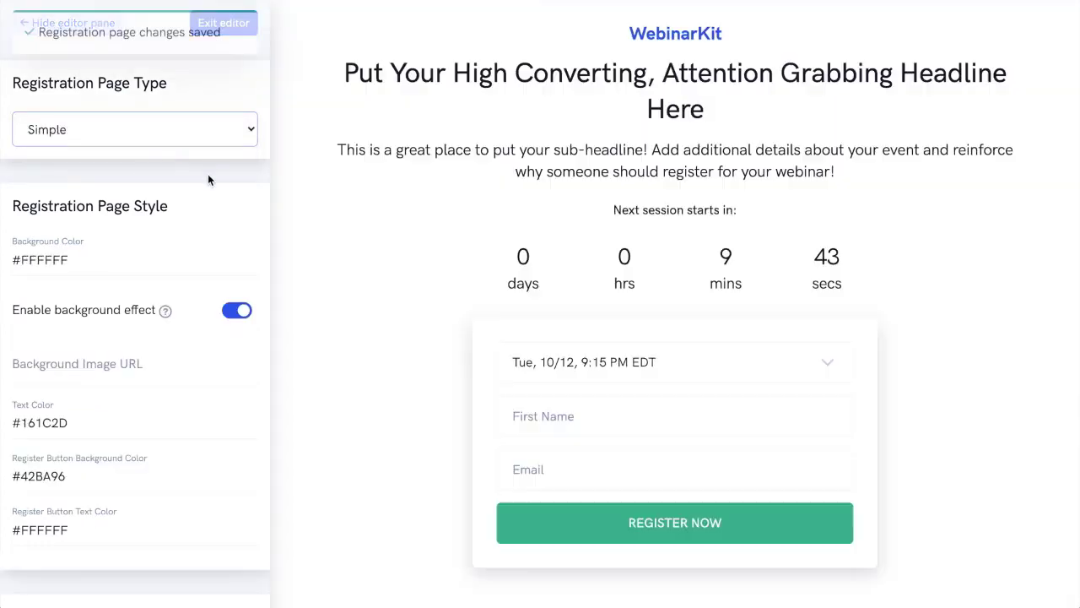
Review the editor settings and set the registration page's background color to blue #3947C8.
scroll(217, 176, down, 6)
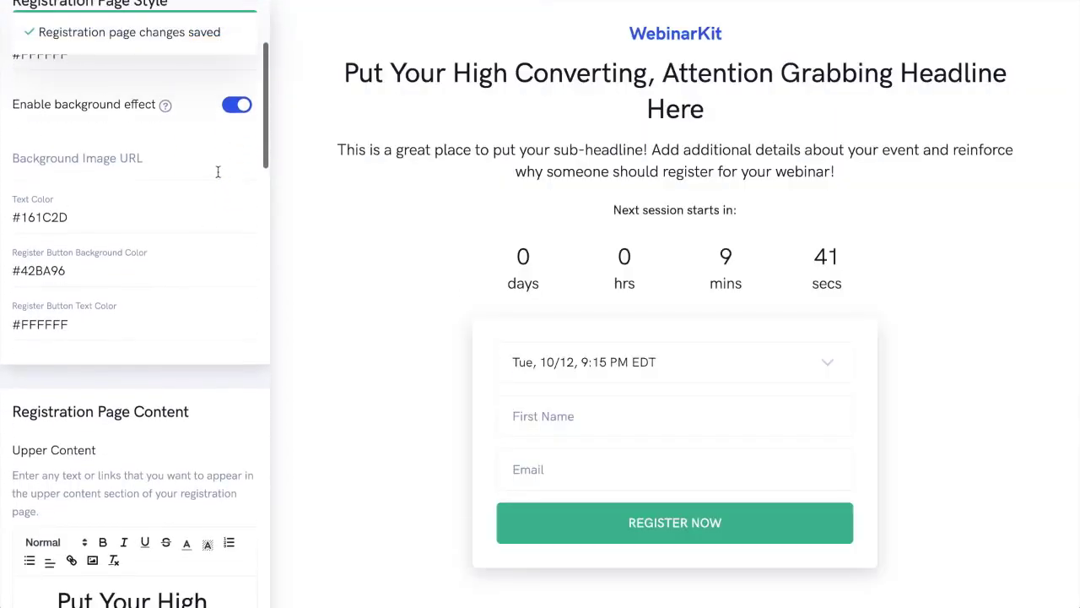
scroll(218, 176, down, 3)
scroll(217, 175, up, 10)
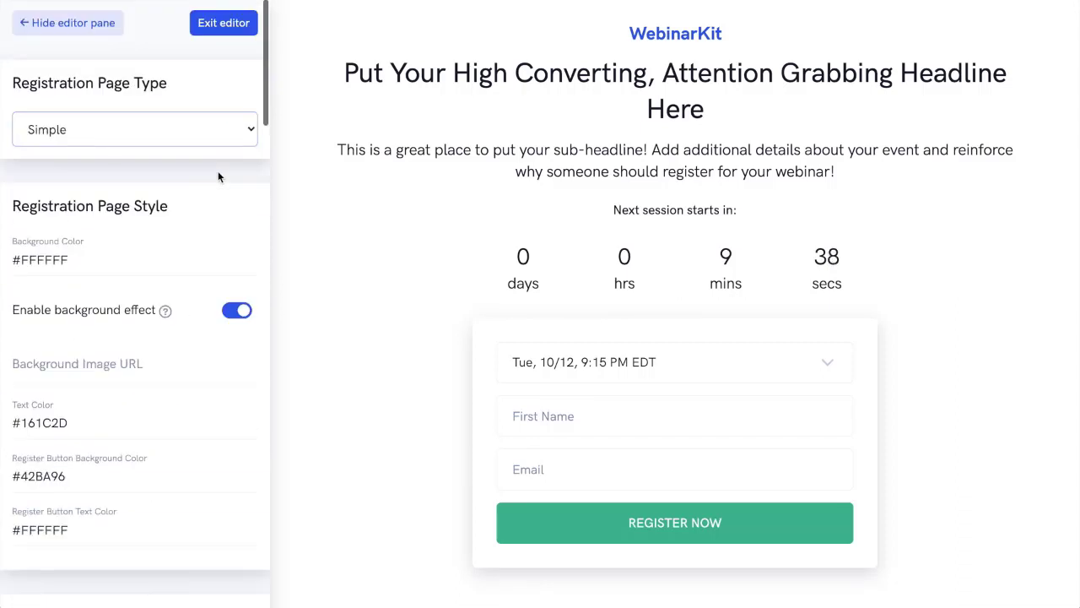
click(138, 265)
click(183, 338)
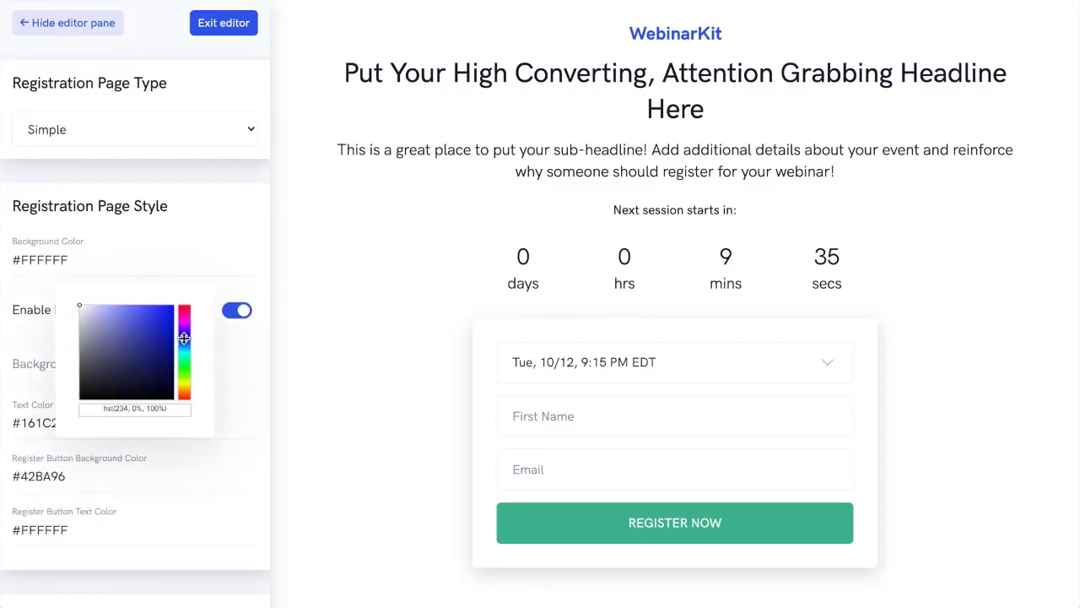
click(147, 326)
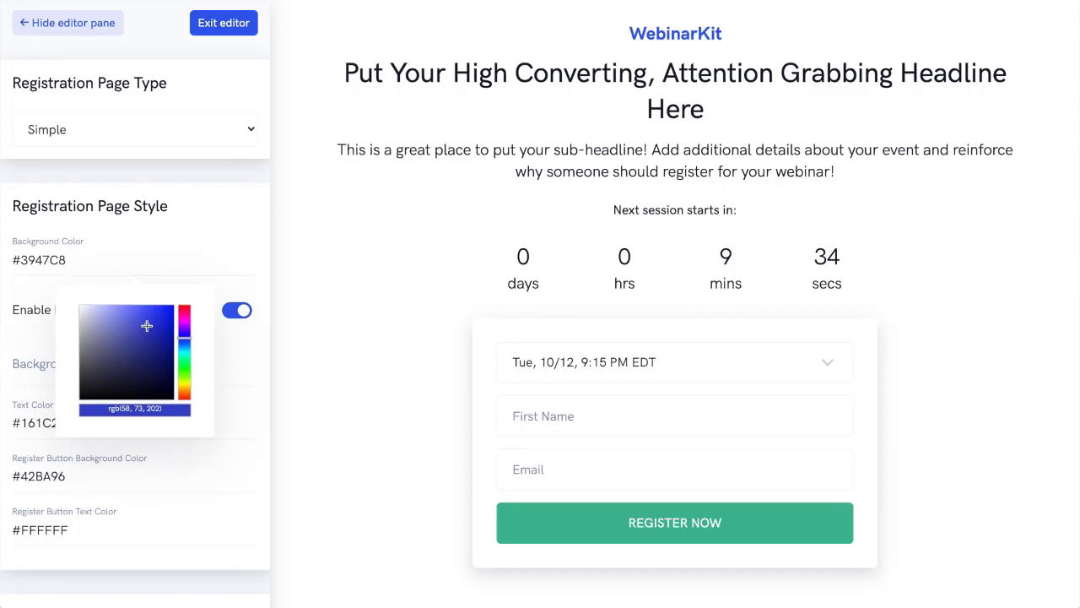
click(217, 216)
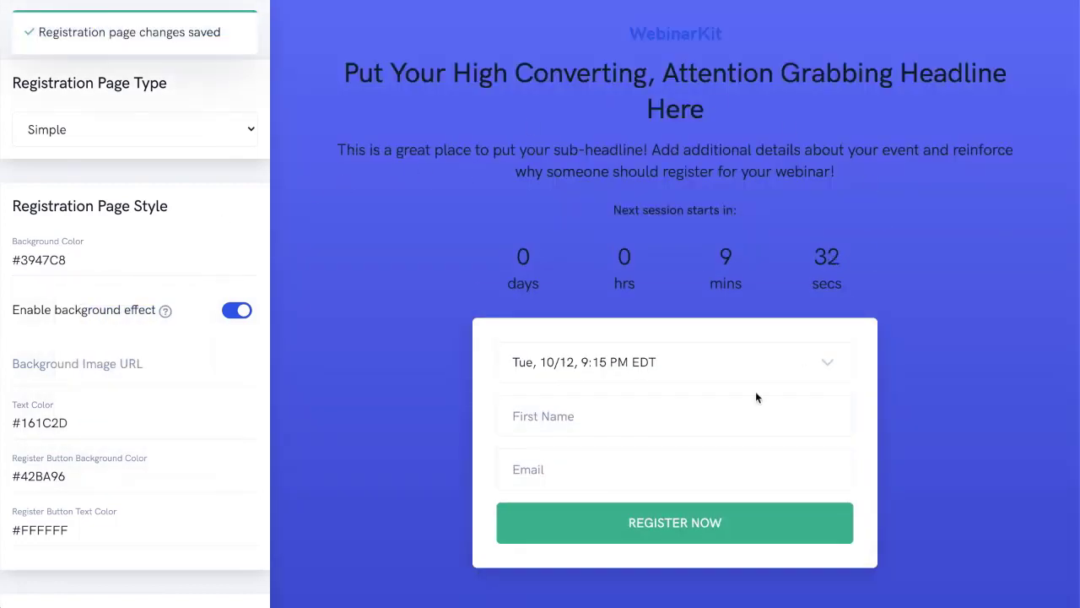
Set the registration page type to Modern Lite and check the page preview down to its footer.
click(120, 130)
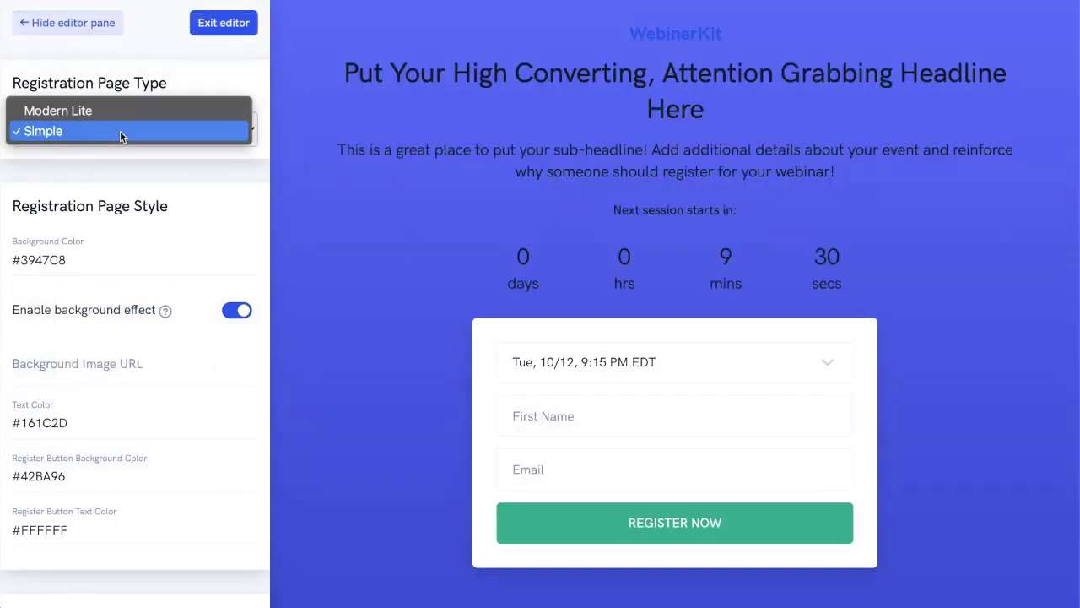
click(113, 116)
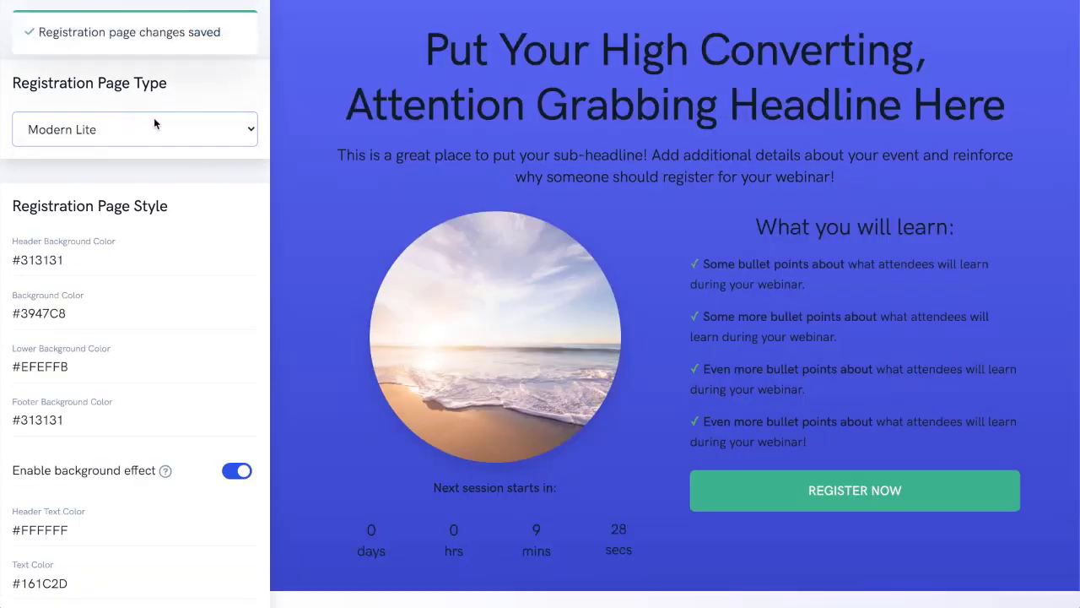
scroll(630, 127, down, 3)
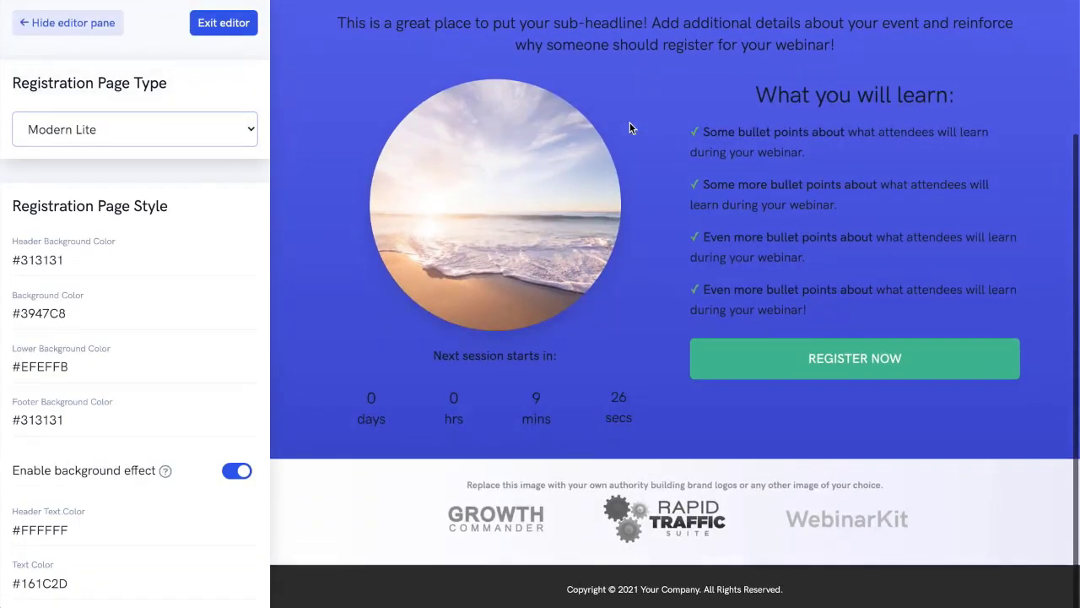
Review the registration page's style colors, content sections, countdown labels and the display options for its elements and form fields.
scroll(193, 217, down, 4)
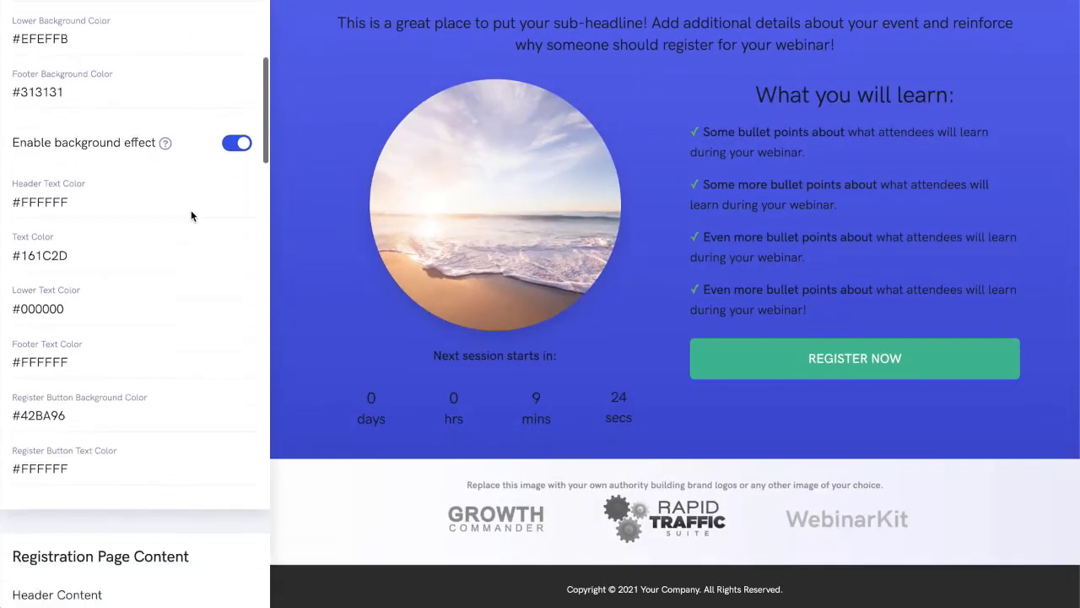
scroll(191, 216, down, 12)
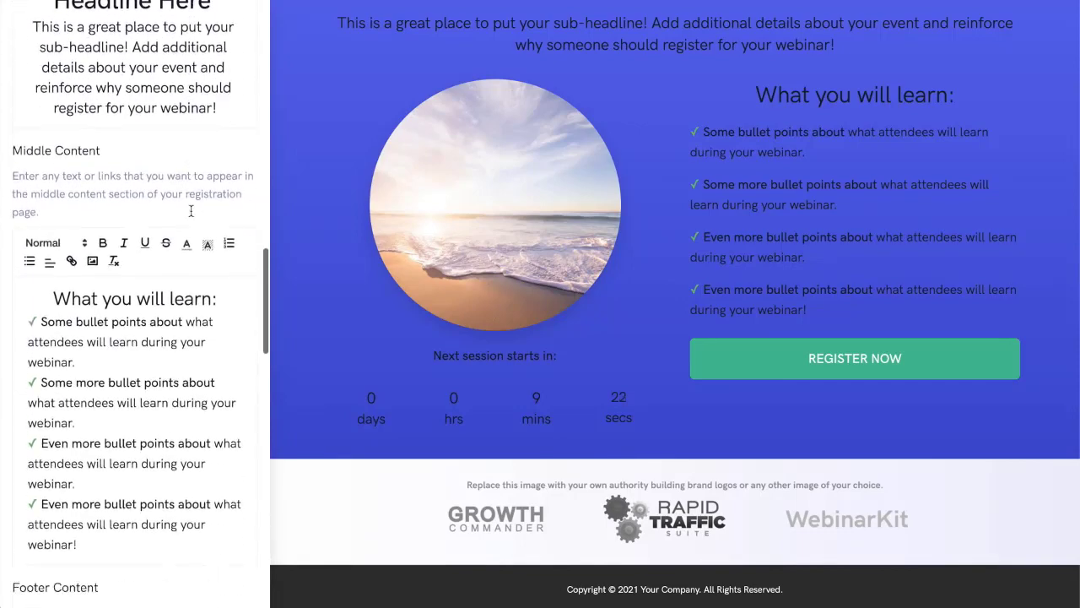
scroll(191, 211, down, 15)
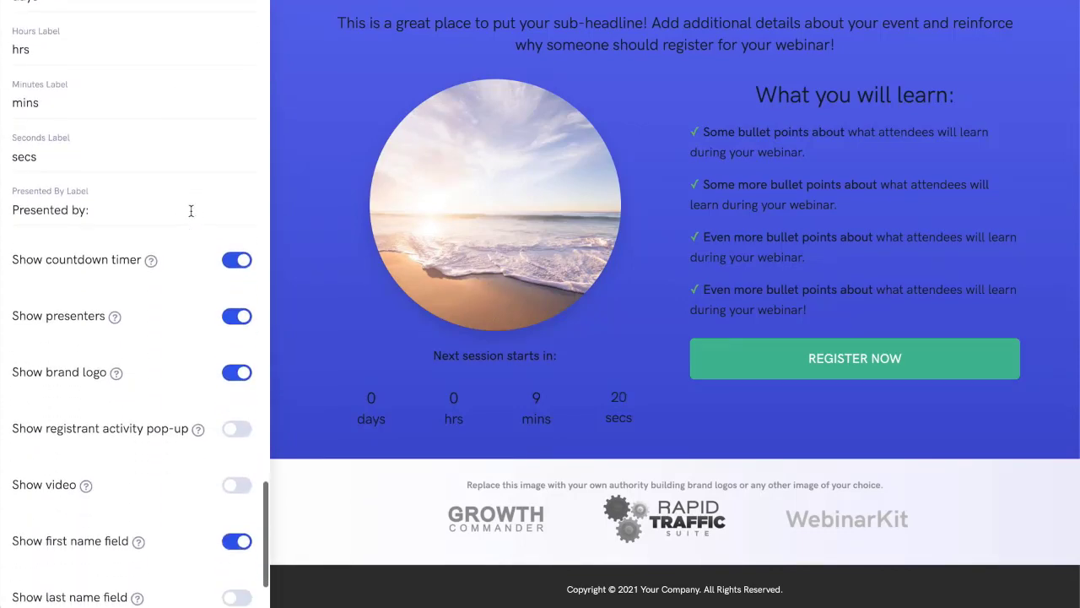
scroll(190, 211, down, 2)
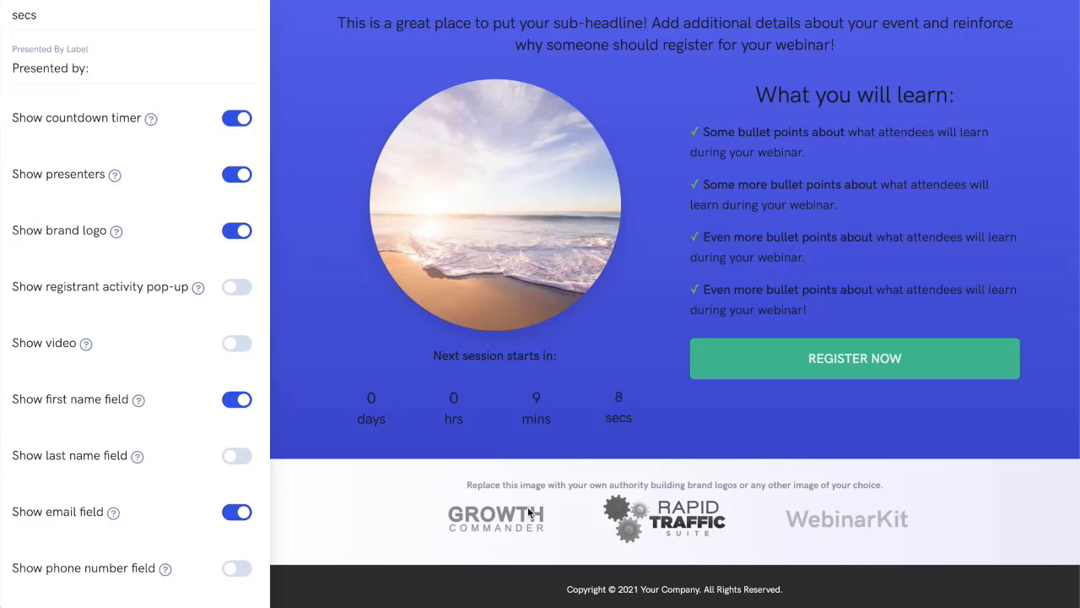
scroll(115, 413, up, 5)
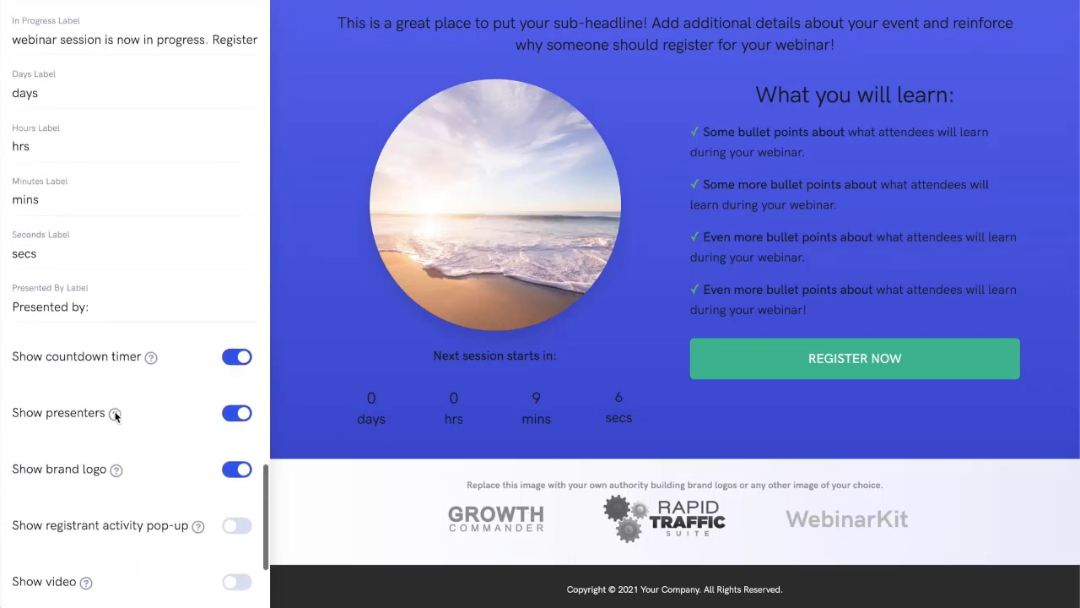
scroll(114, 413, up, 20)
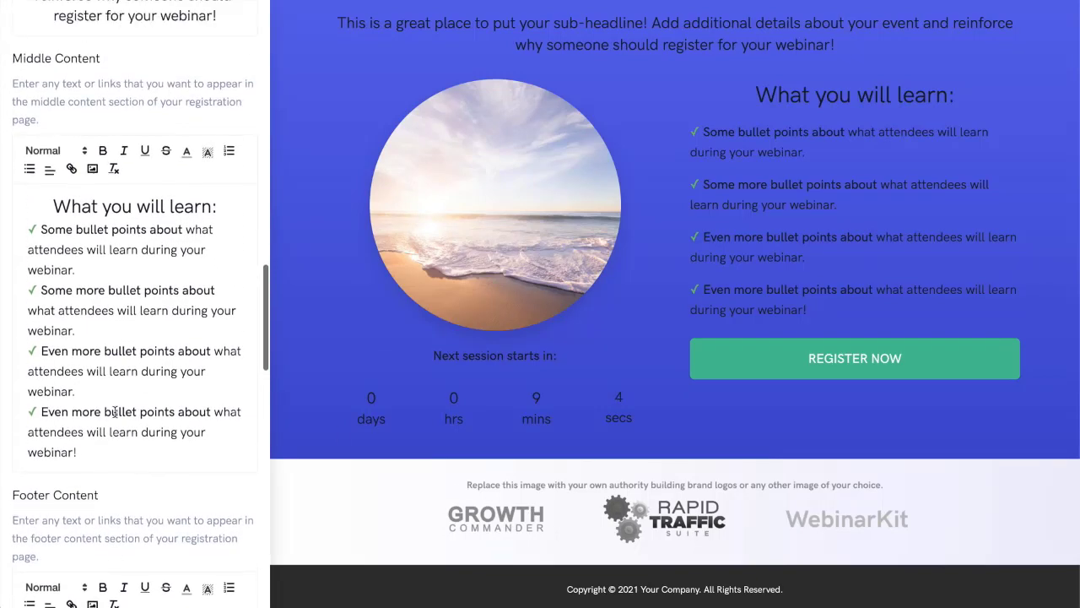
scroll(114, 413, up, 20)
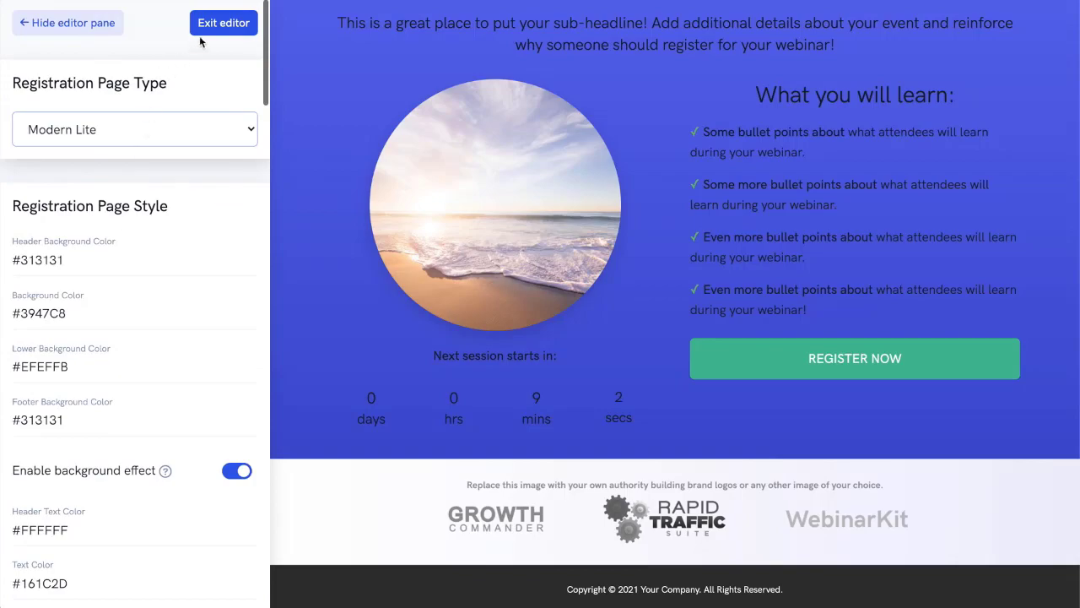
Leave the registration page editor, open the thank you page editor and look over the page preview.
click(220, 31)
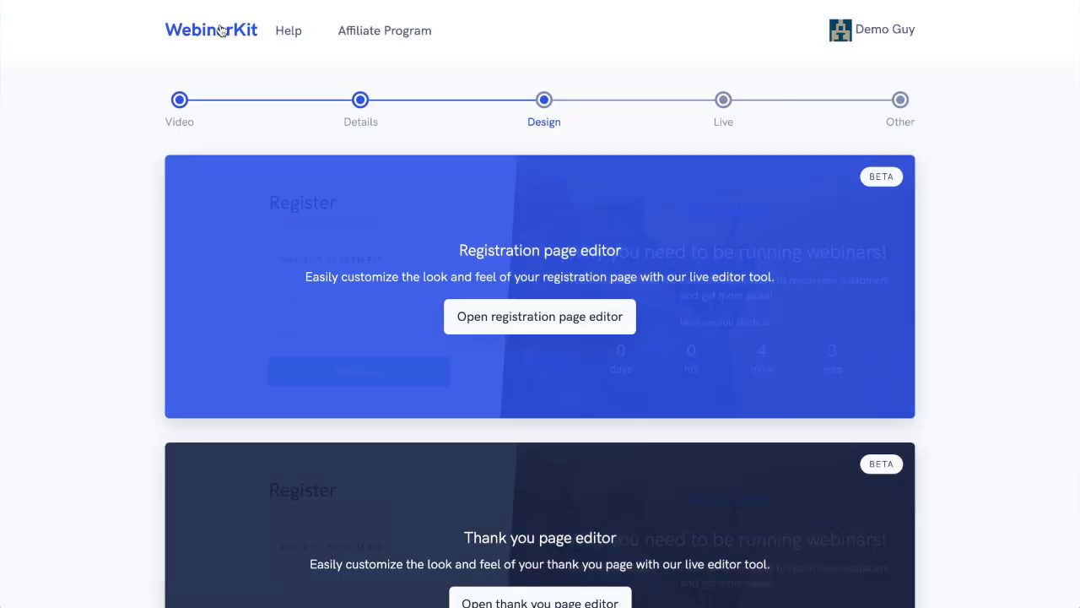
scroll(951, 171, down, 2)
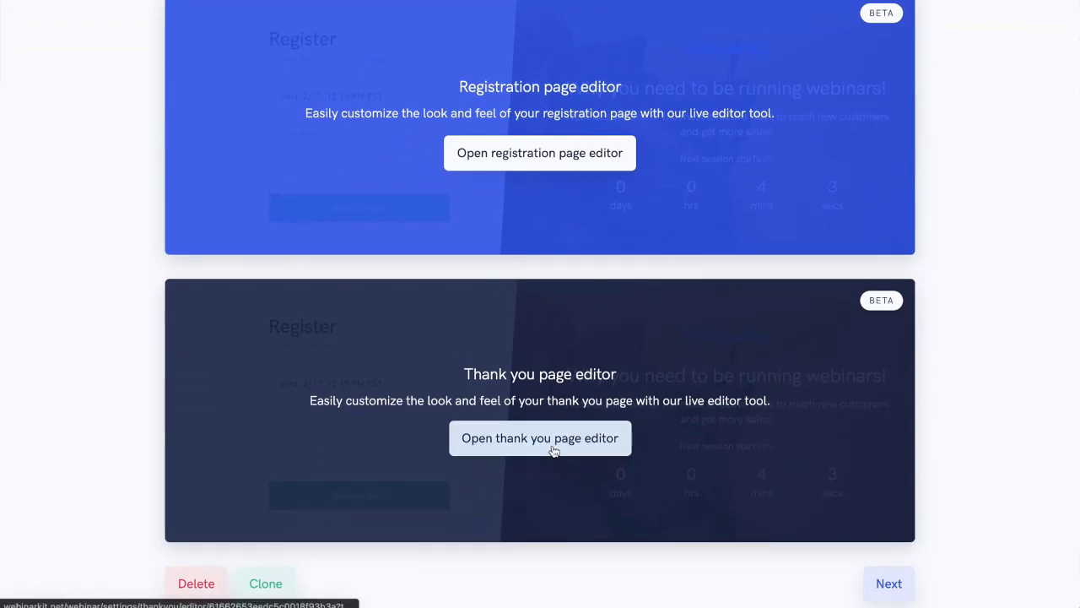
click(553, 452)
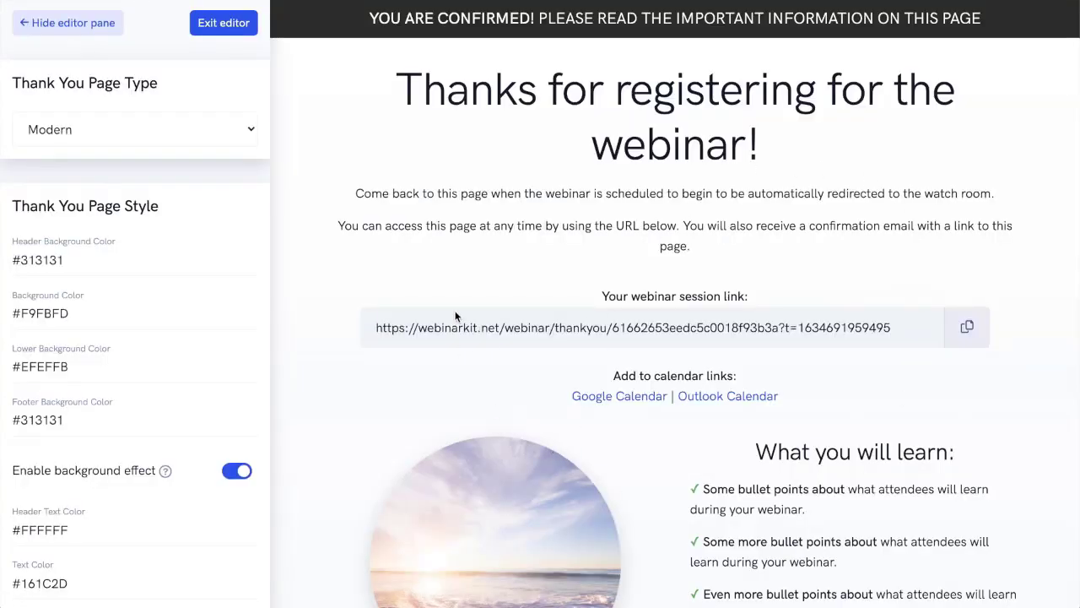
scroll(824, 175, down, 1)
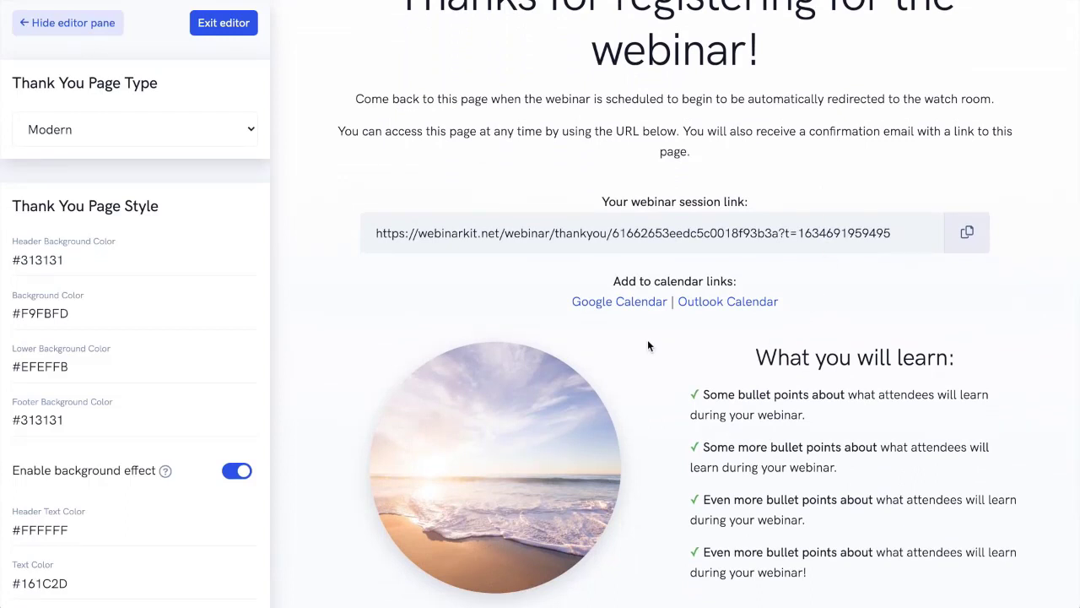
Try the Simple thank you page type, restore Modern and check its preview down to the footer.
click(181, 129)
click(175, 146)
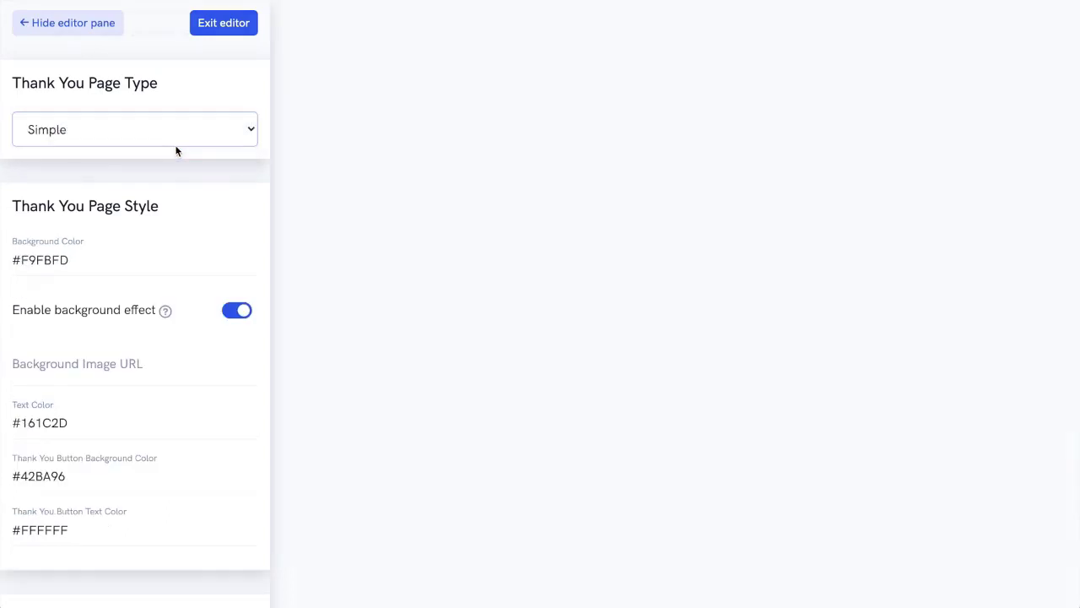
scroll(439, 196, up, 1)
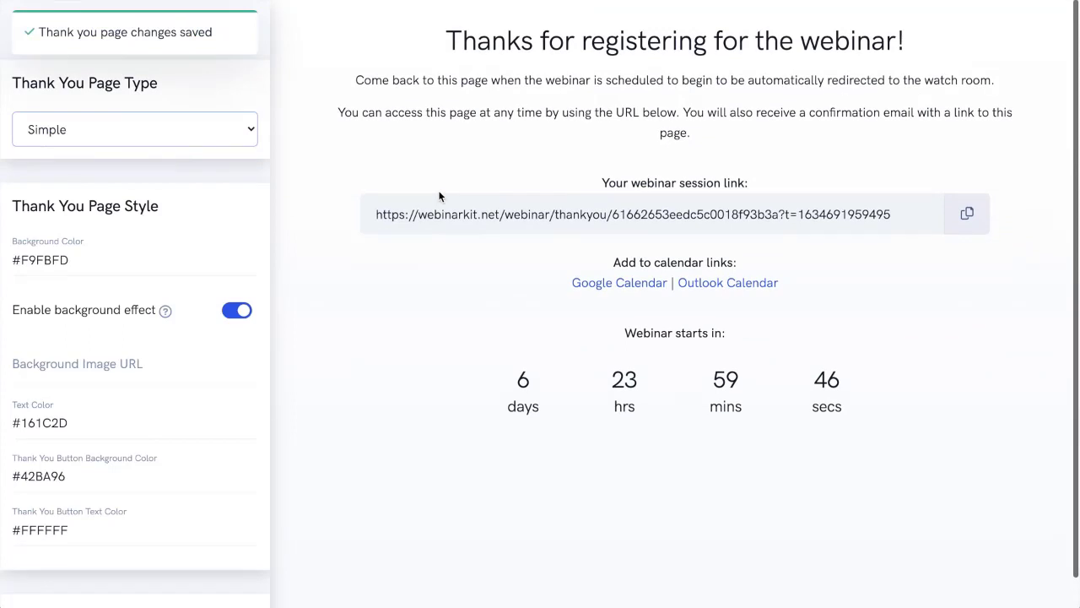
click(168, 129)
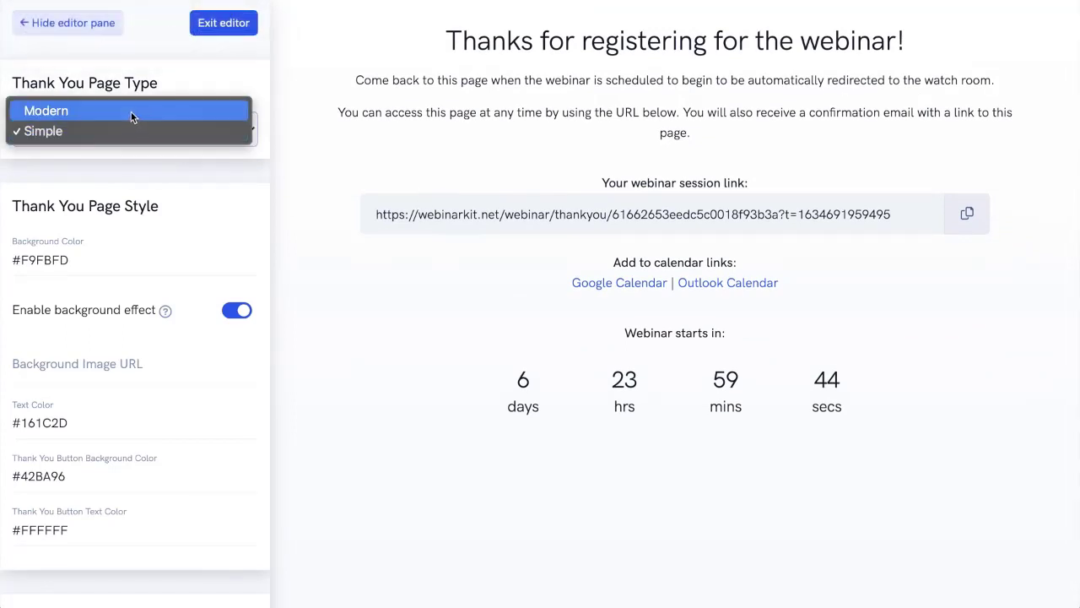
click(132, 110)
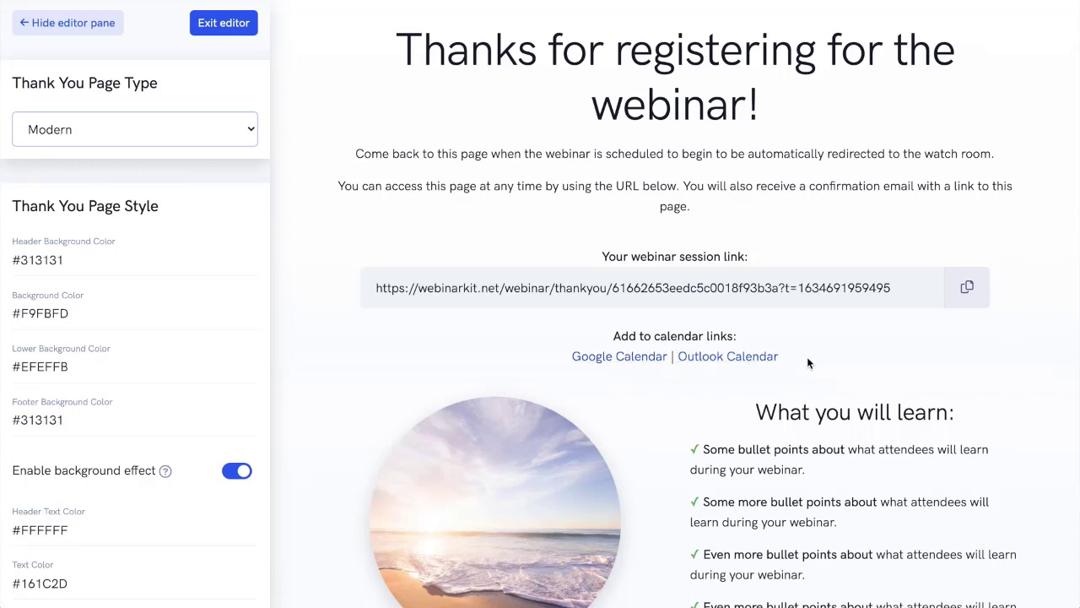
scroll(807, 356, down, 3)
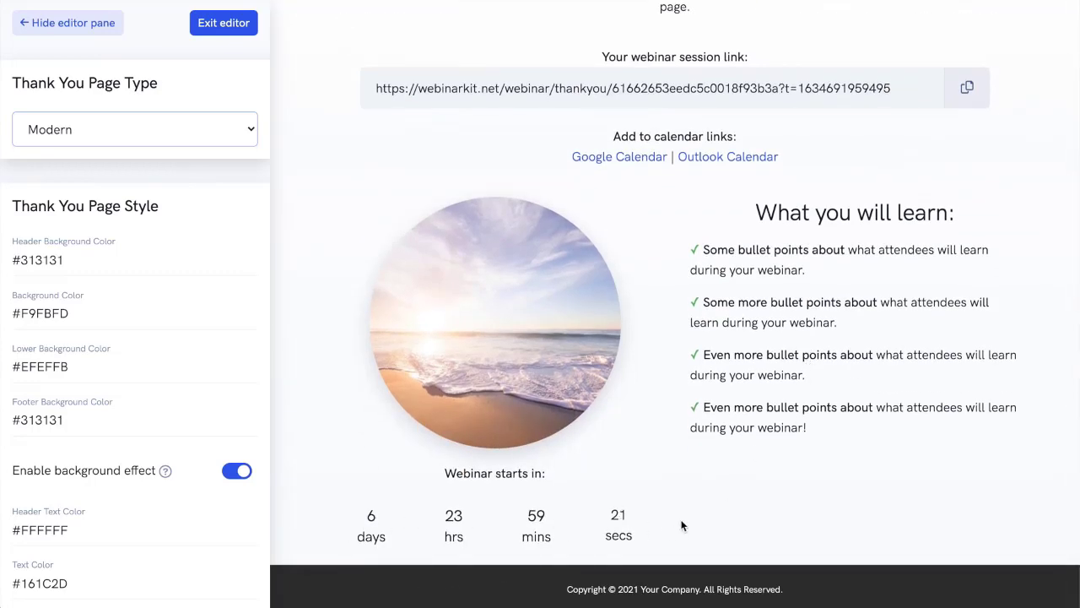
scroll(898, 473, up, 3)
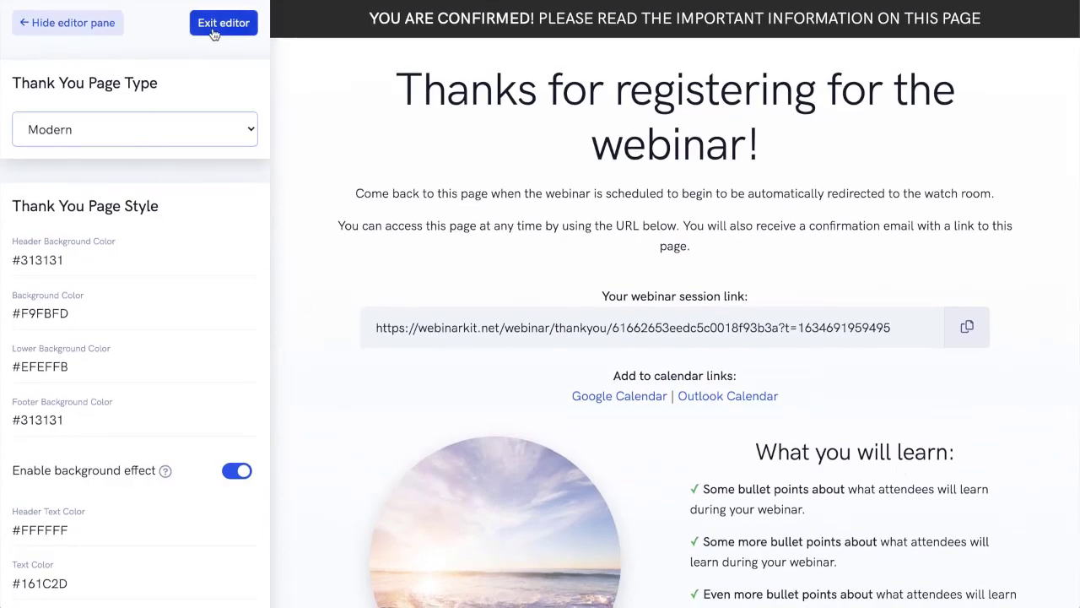
Exit the thank you page editor and continue from the design stage to the webinar's Live settings.
click(216, 29)
scroll(802, 131, down, 3)
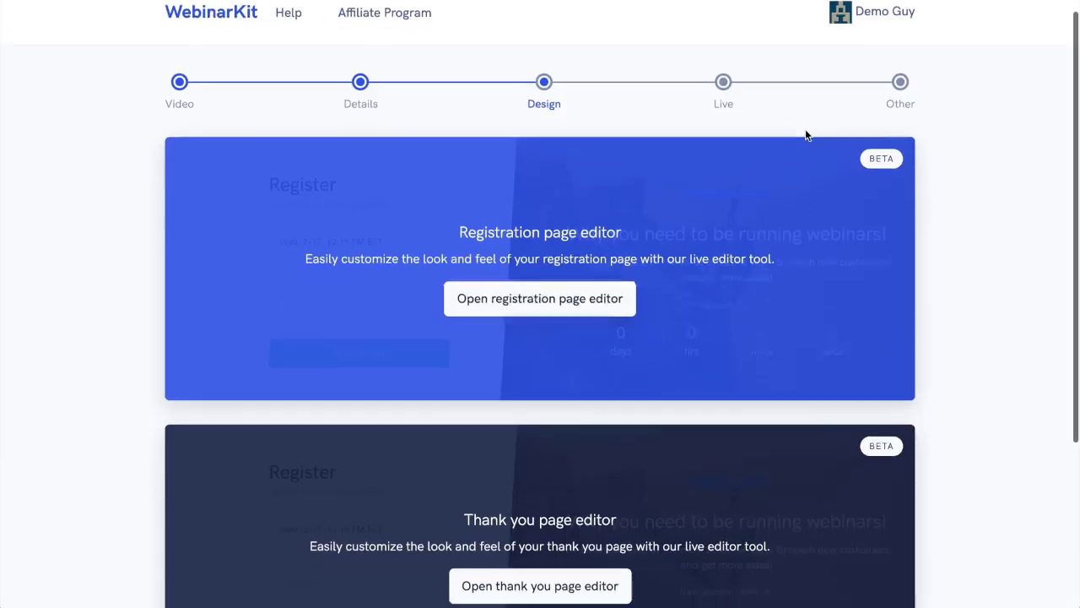
click(891, 483)
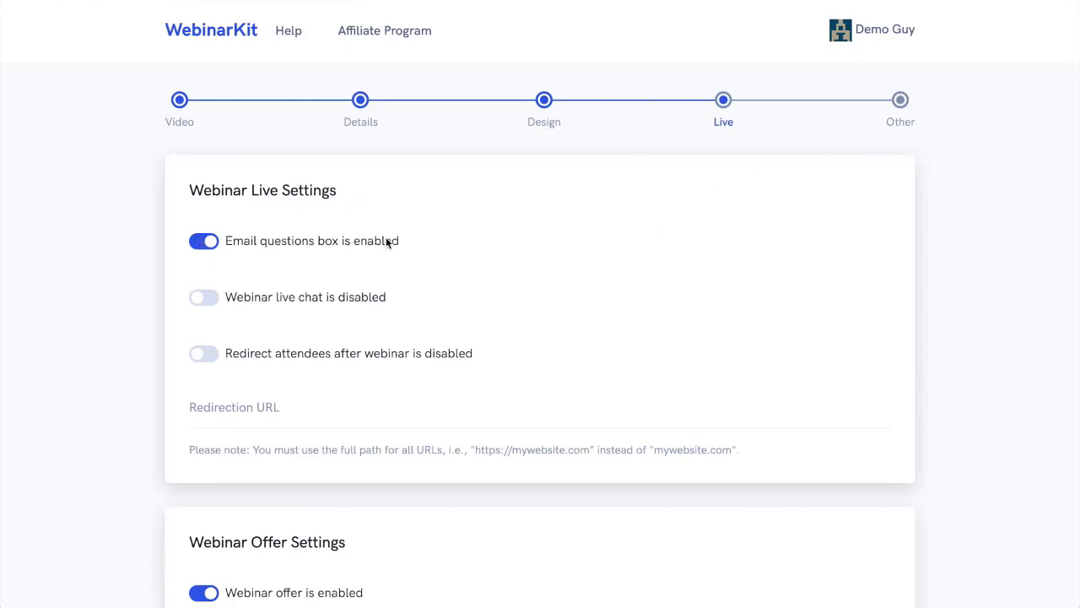
Configure the live settings with the email questions box off and live and public chat on, and toggle the post-webinar attendee redirect.
click(200, 245)
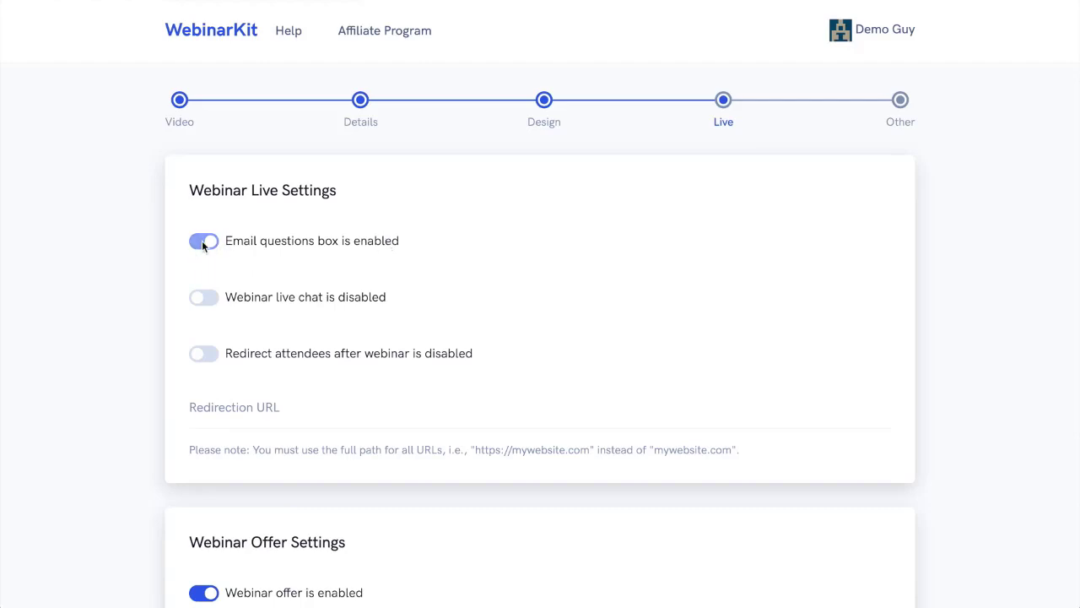
click(204, 301)
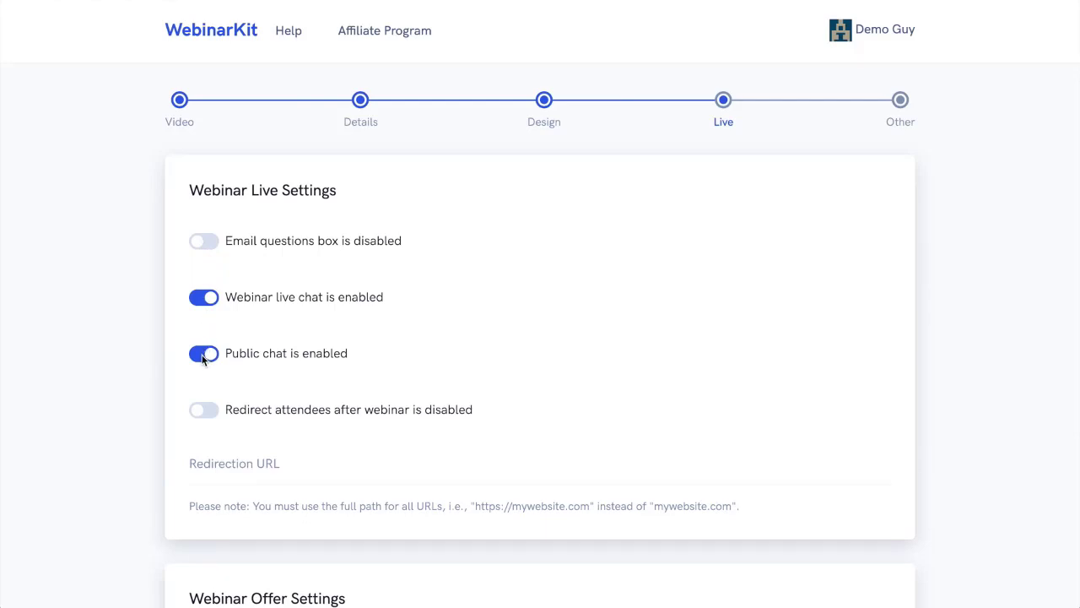
click(203, 360)
click(202, 360)
scroll(463, 371, down, 1)
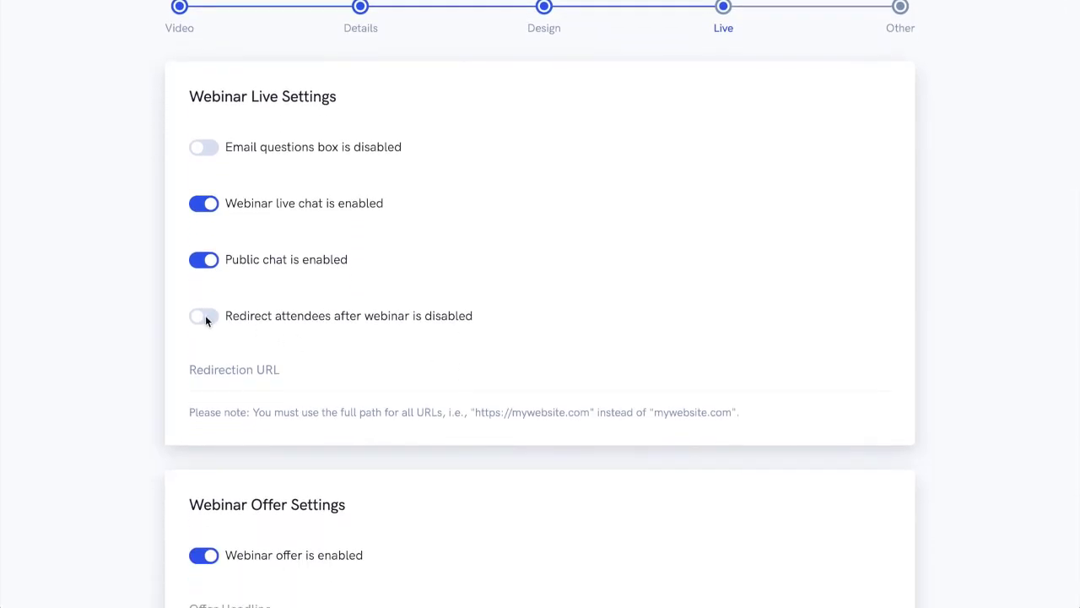
click(205, 317)
Review the webinar offer settings, including headline, price, calls to action, URLs, start and end minutes and countdown timer.
scroll(596, 298, down, 5)
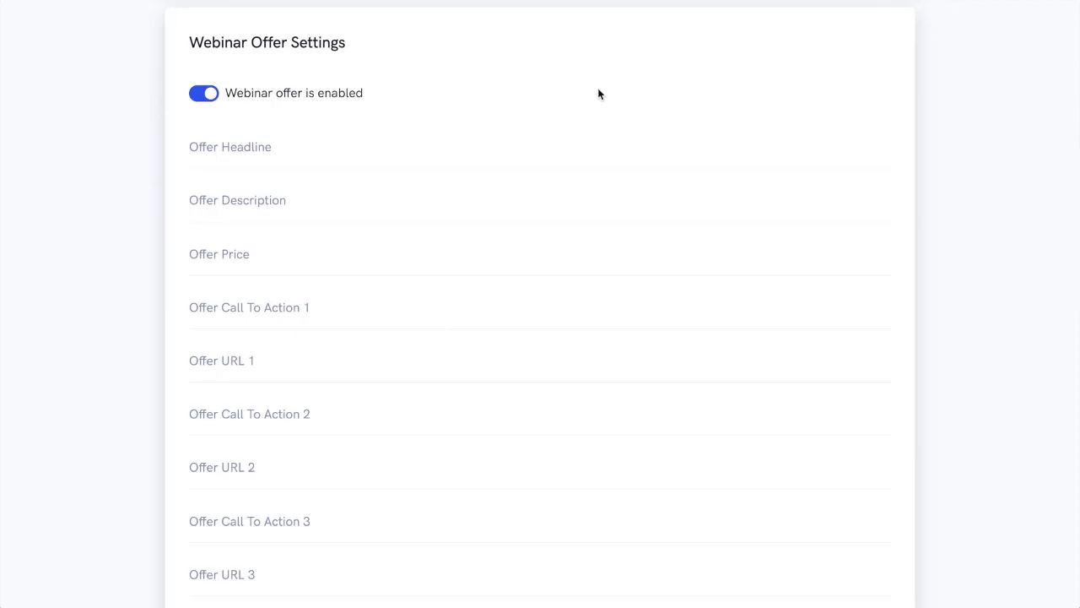
scroll(598, 94, down, 5)
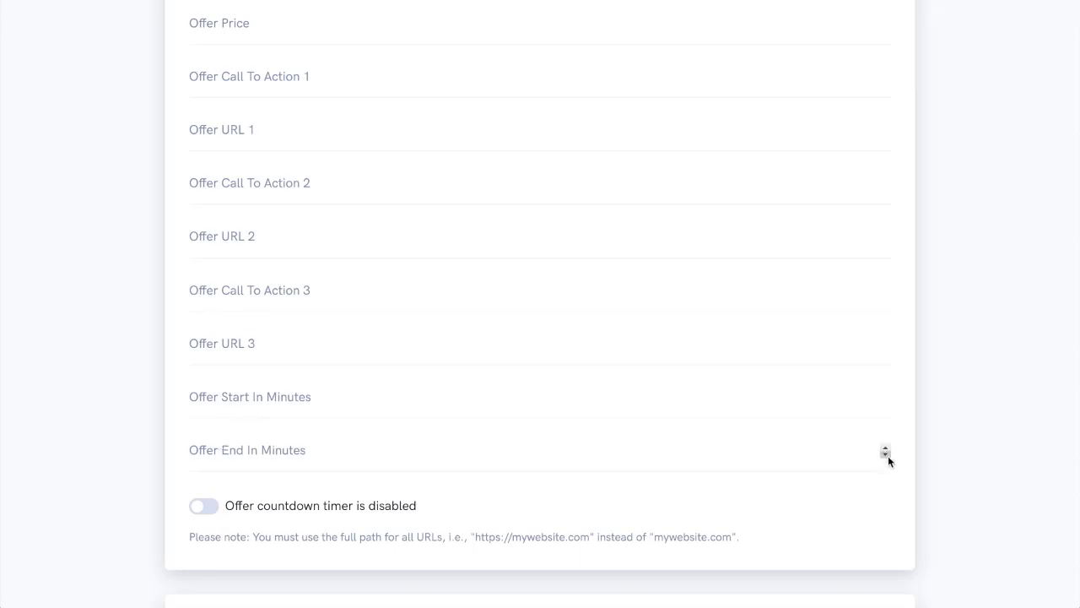
scroll(935, 475, down, 7)
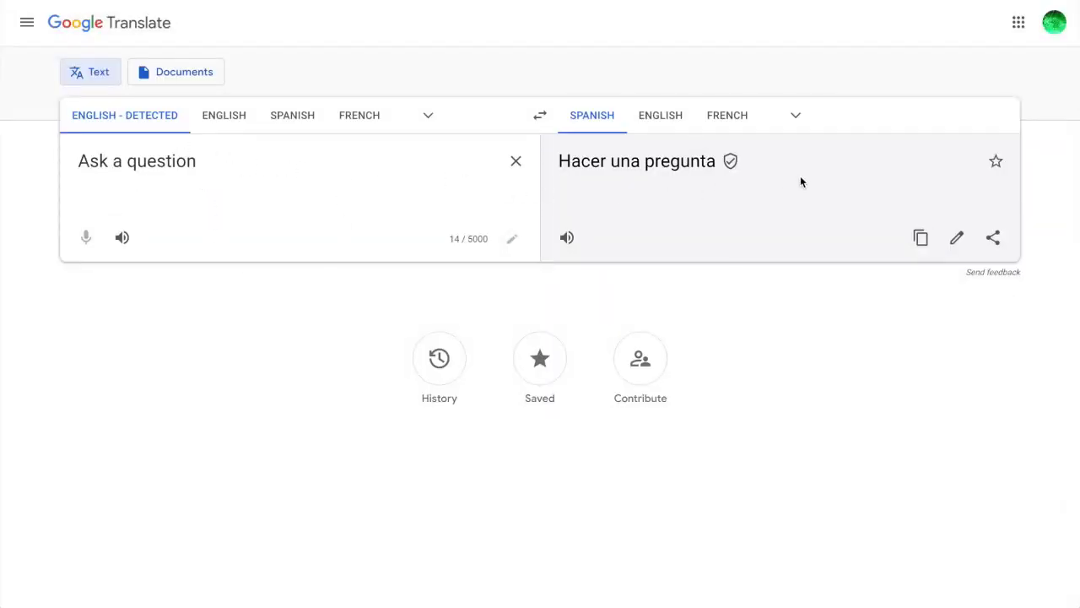
Copy the Spanish translation from Google Translate and set WebinarKit's Ask A Question label to "Hacer una pregunta".
click(920, 237)
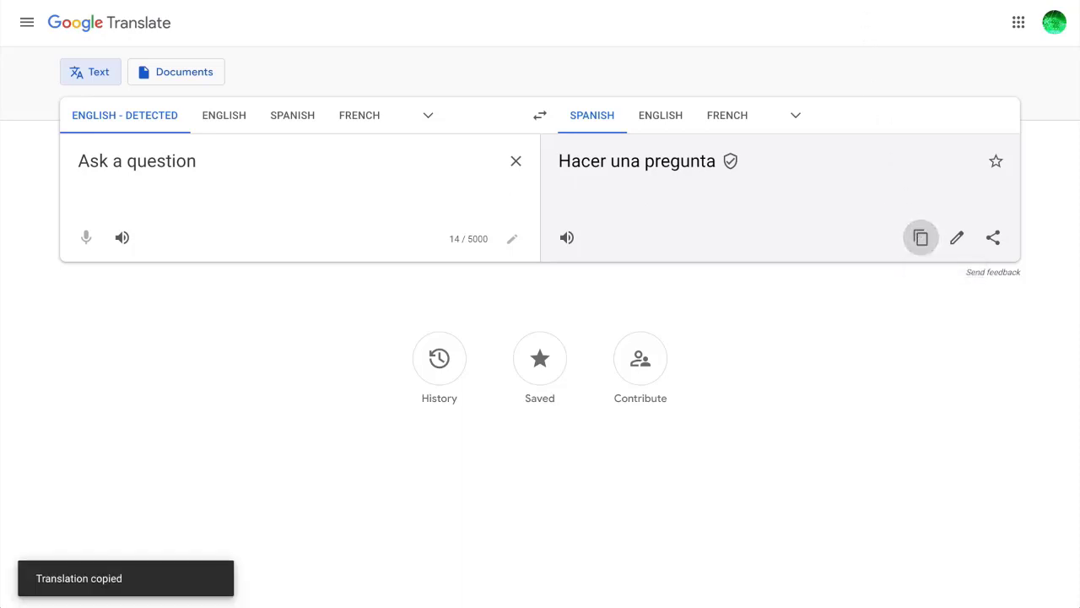
click(692, 0)
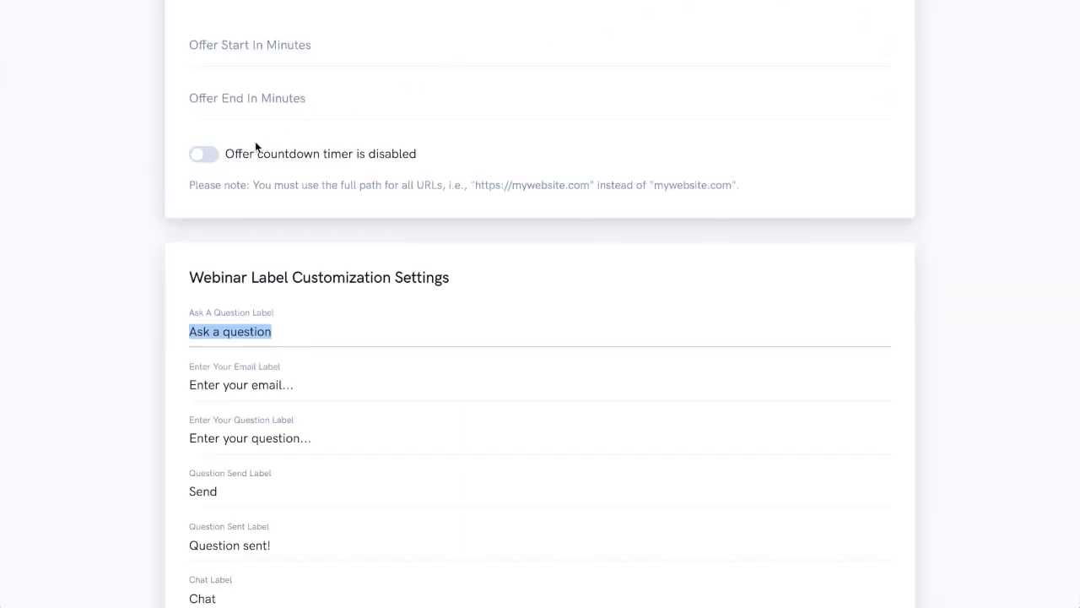
key(ctrl+v)
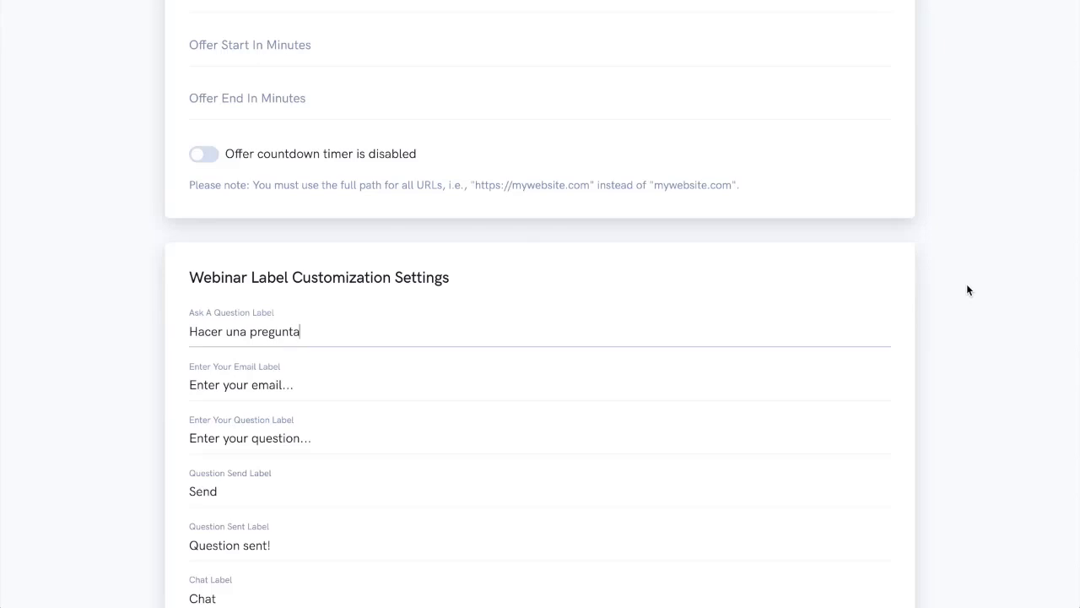
Review the remaining chat, offer, handout and poll labels and continue to the webinar's Other settings.
scroll(967, 289, down, 4)
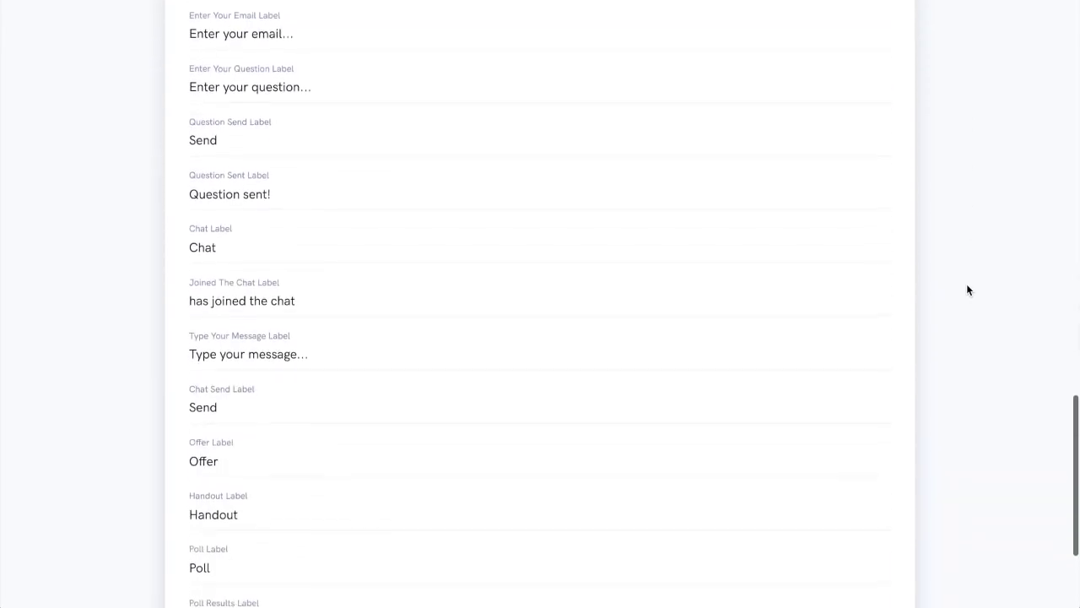
scroll(968, 289, down, 3)
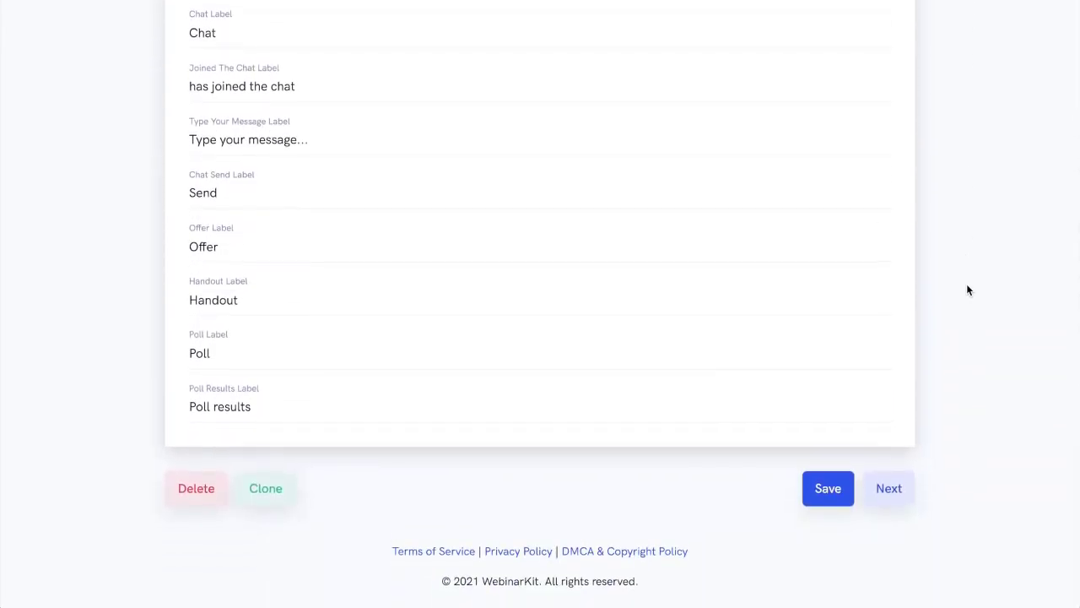
click(889, 488)
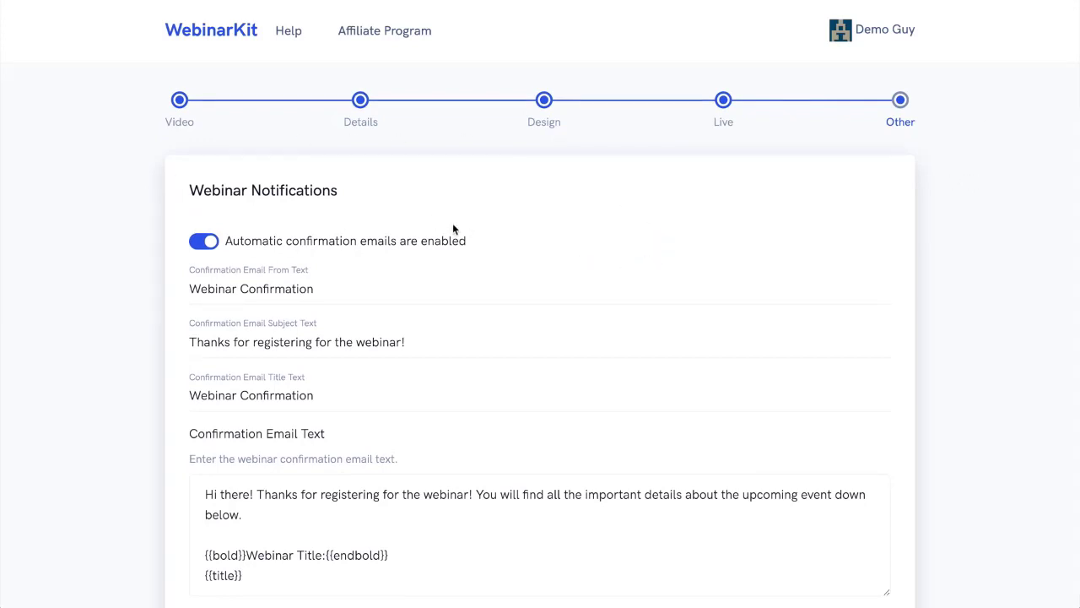
Switch automatic confirmation emails off and back on, and examine the confirmation, 1 day and 30 minute reminder email settings.
click(202, 244)
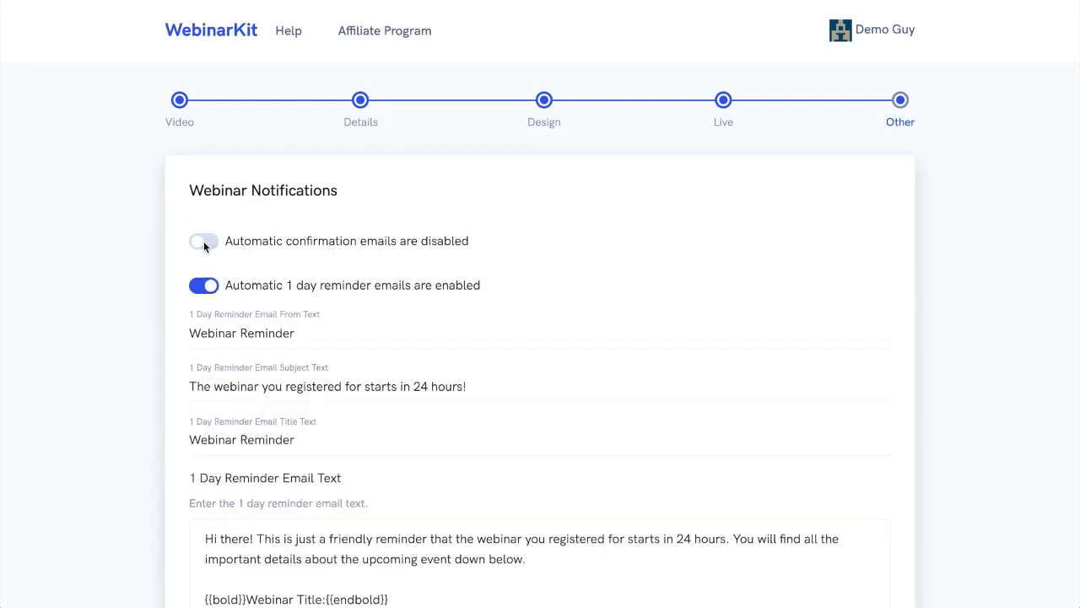
click(203, 244)
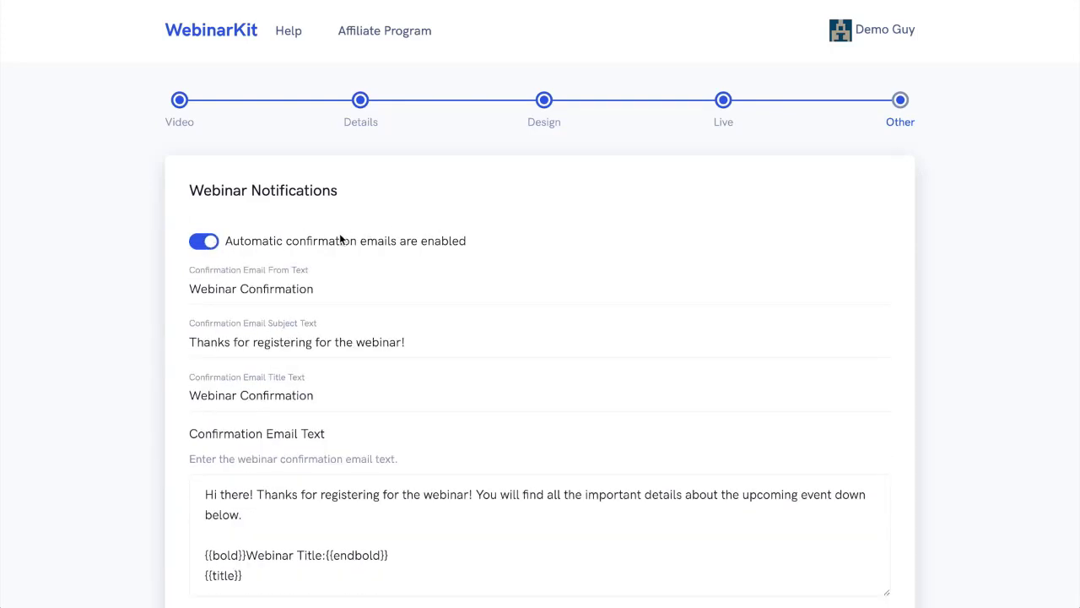
scroll(383, 233, down, 3)
scroll(383, 233, down, 2)
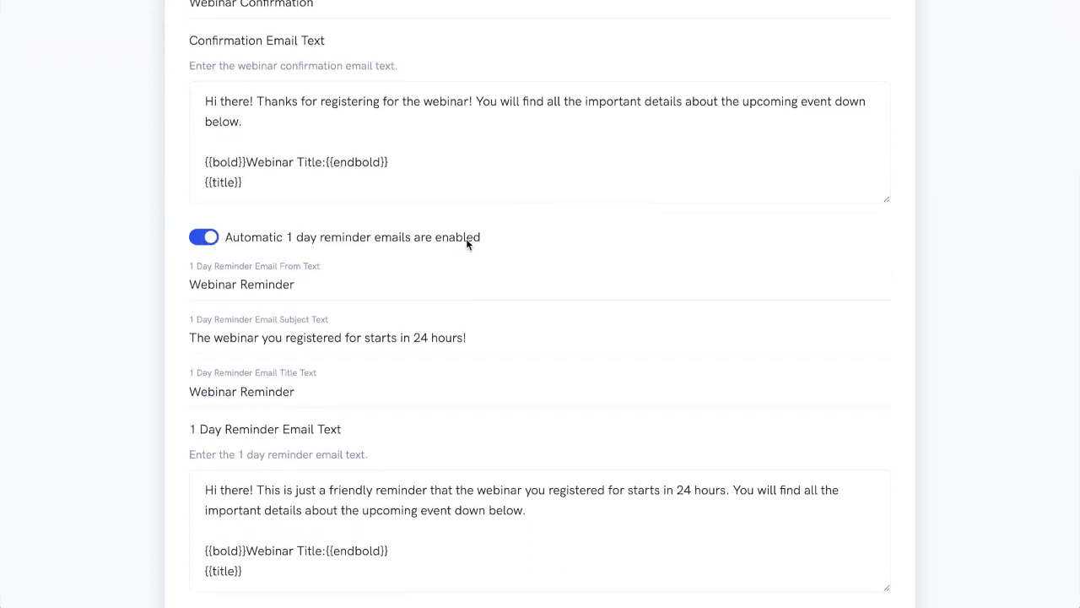
scroll(136, 238, down, 6)
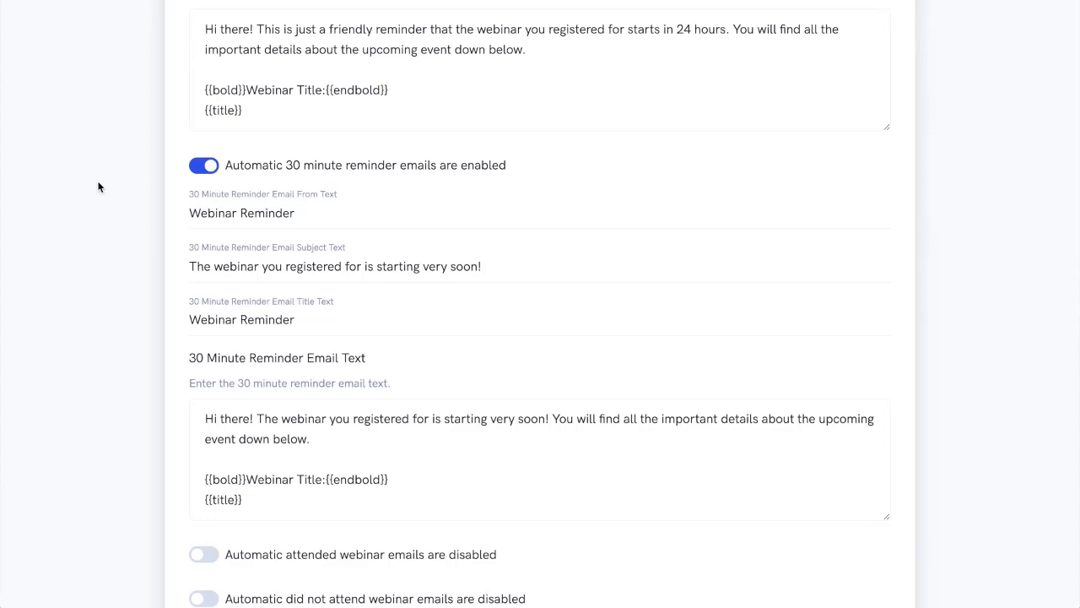
scroll(98, 186, up, 10)
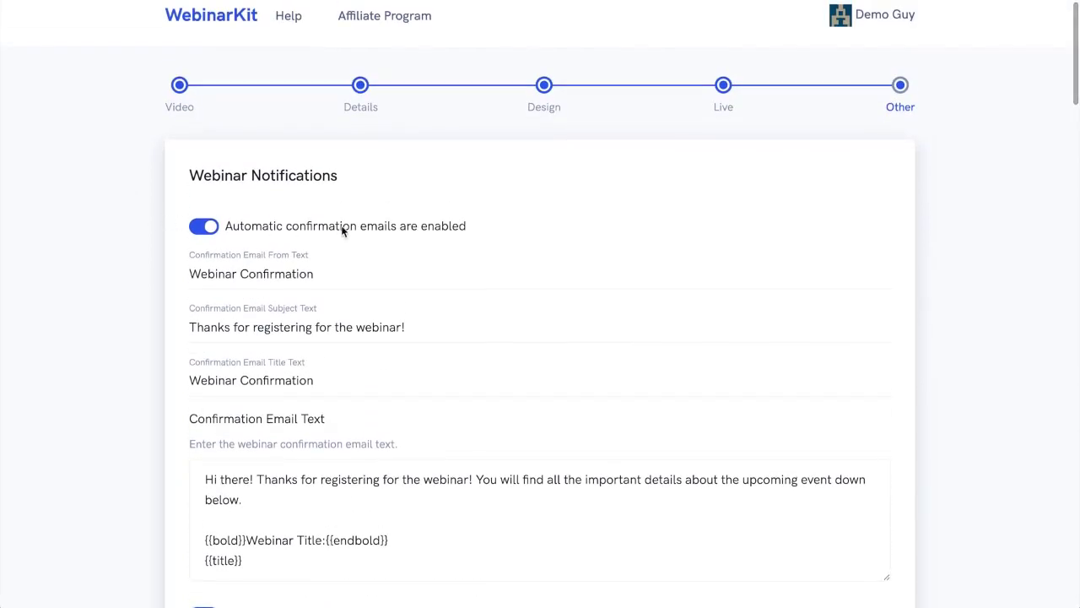
scroll(136, 255, down, 7)
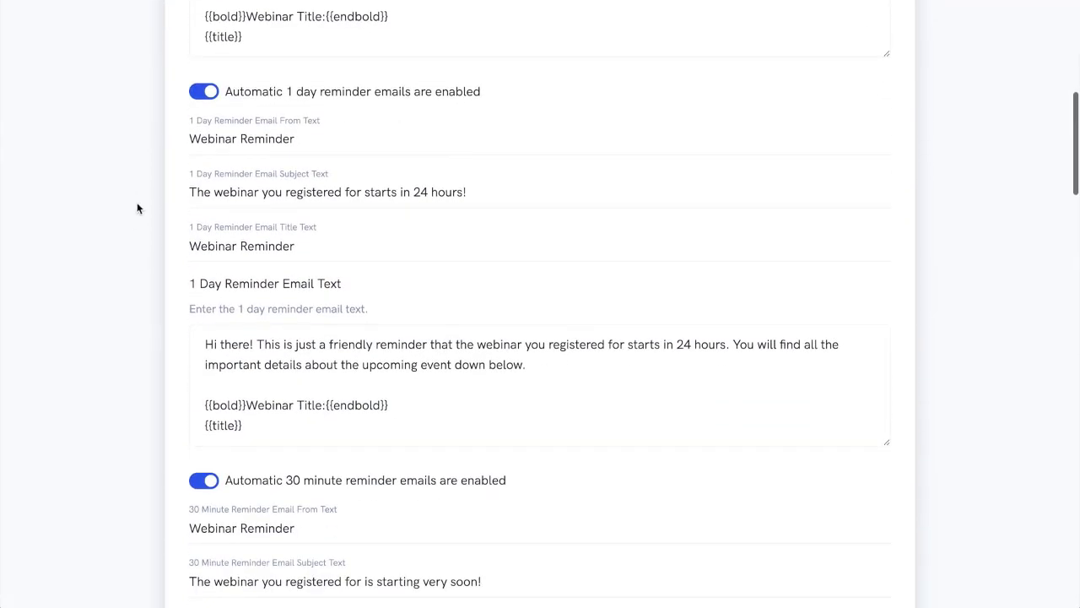
scroll(146, 121, down, 4)
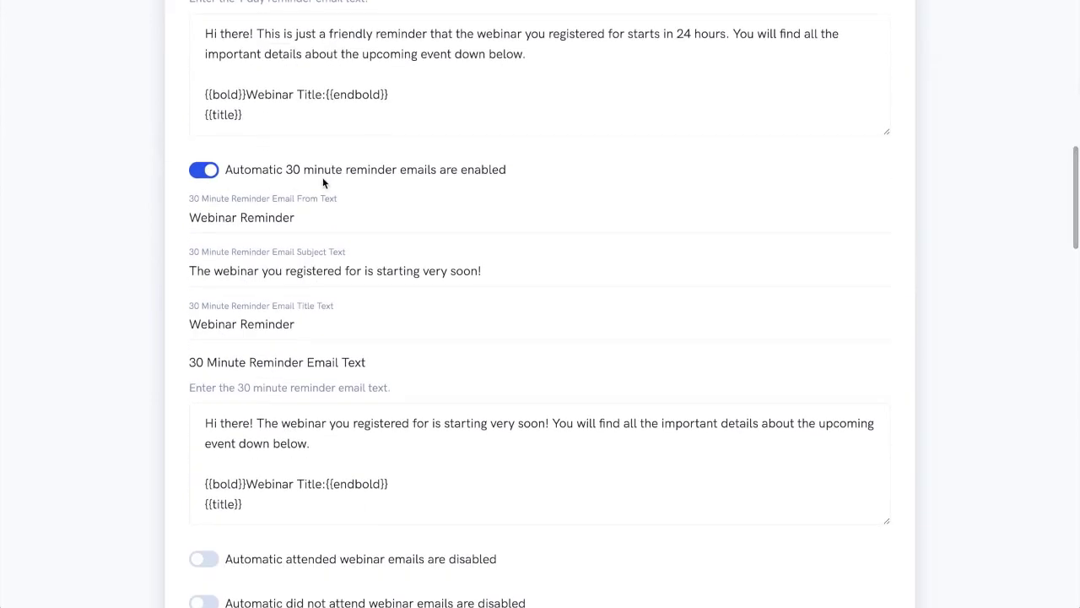
Switch the attended and did not attend webinar emails on and off again to inspect their fields.
scroll(106, 228, down, 7)
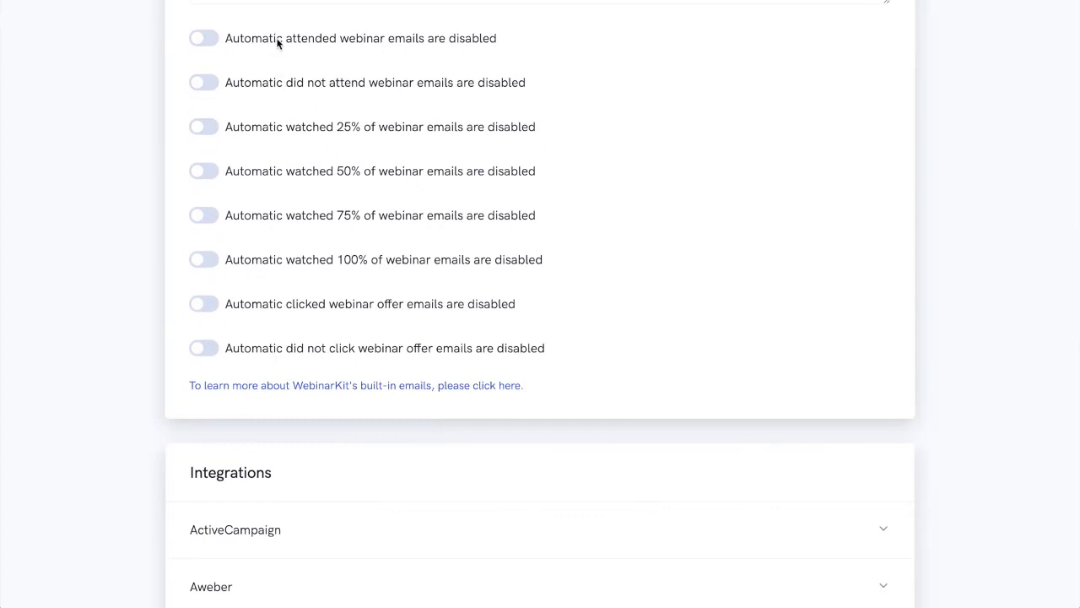
click(204, 39)
click(205, 38)
click(201, 83)
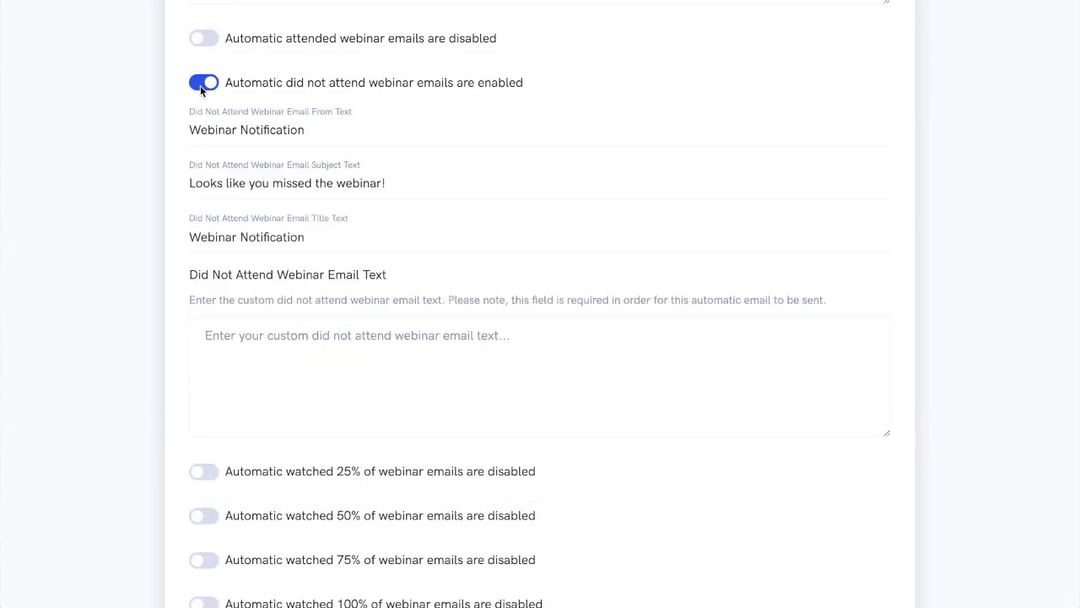
click(202, 84)
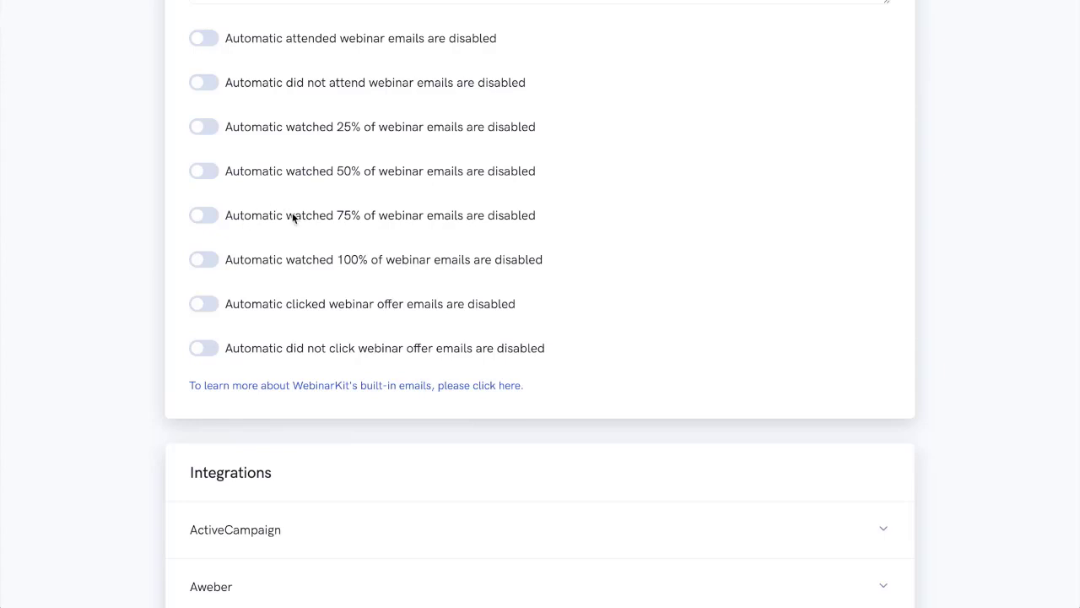
Look through the email marketing and automation services listed under the webinar's integrations.
scroll(427, 259, down, 3)
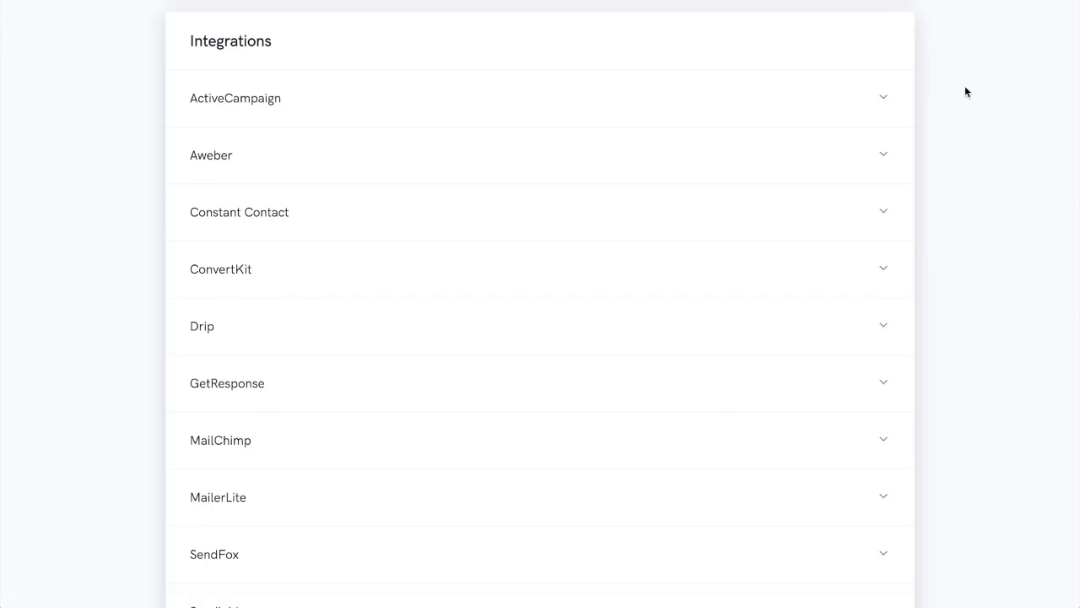
scroll(953, 83, down, 3)
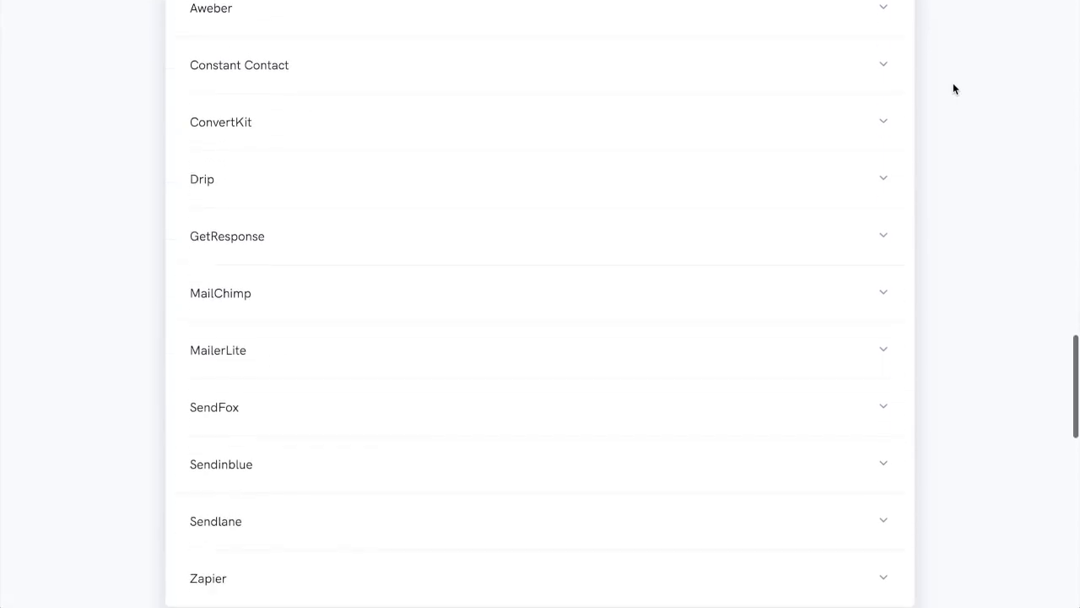
Review the integrations and the tracking script fields for the registration, thank you, webinar watch and replay pages, and complete the webinar setup.
scroll(954, 83, up, 3)
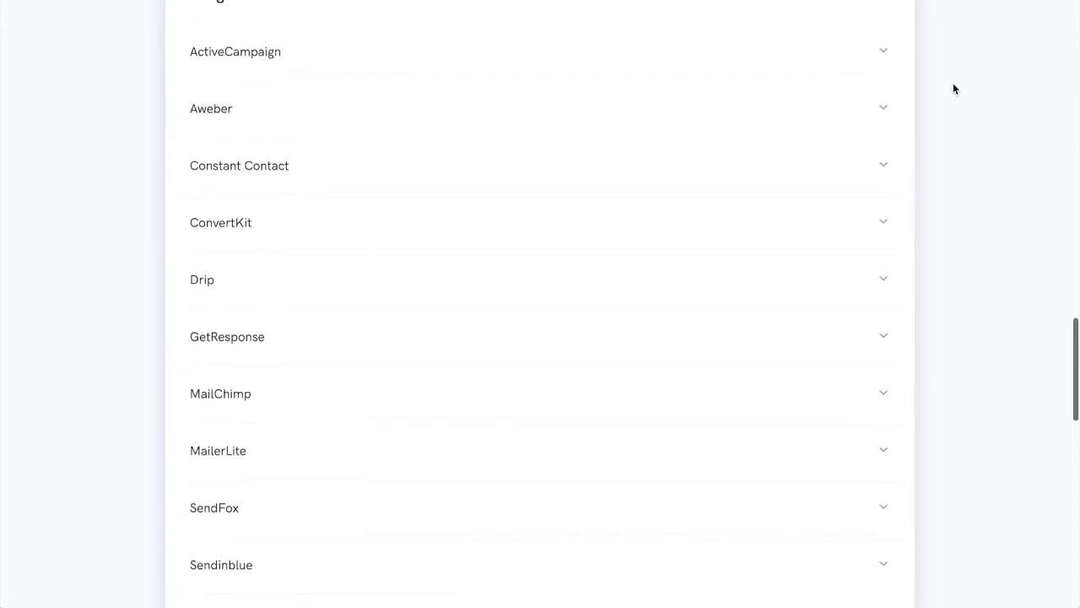
scroll(954, 83, down, 1)
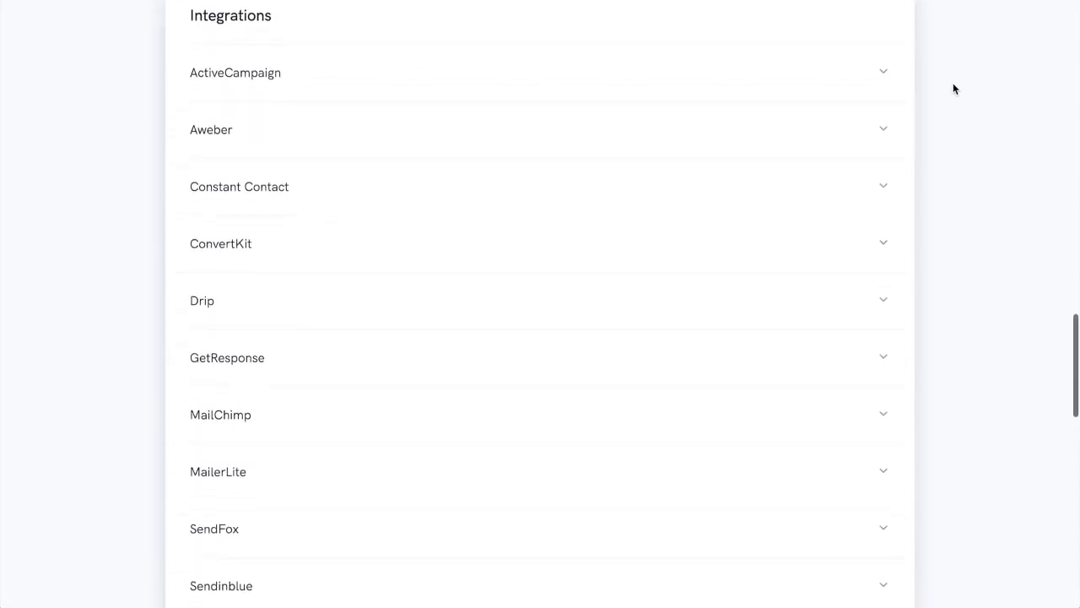
scroll(954, 83, down, 2)
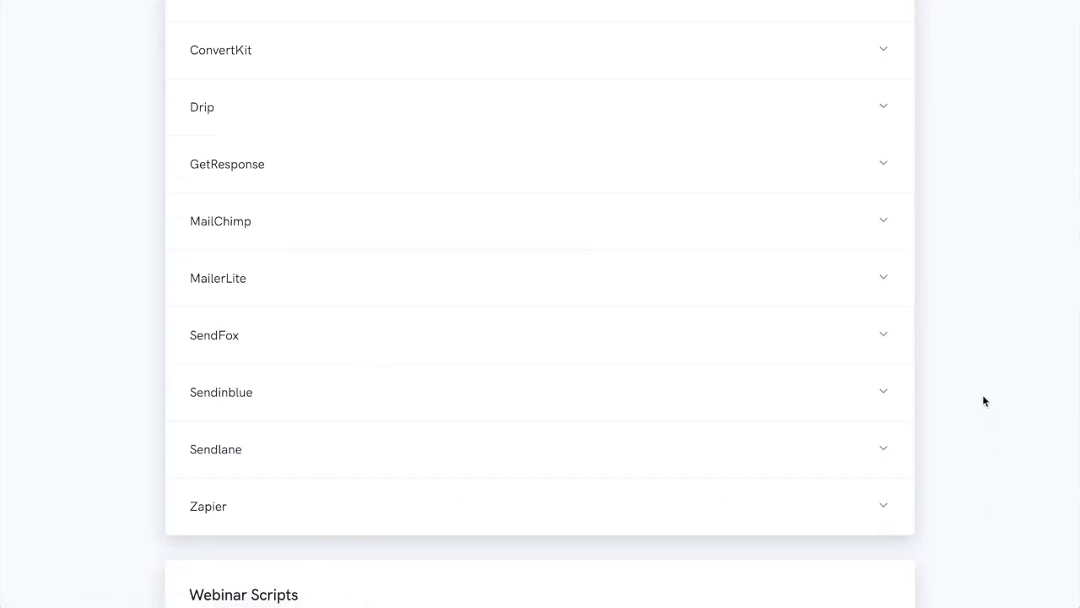
scroll(984, 401, down, 5)
scroll(982, 394, down, 1)
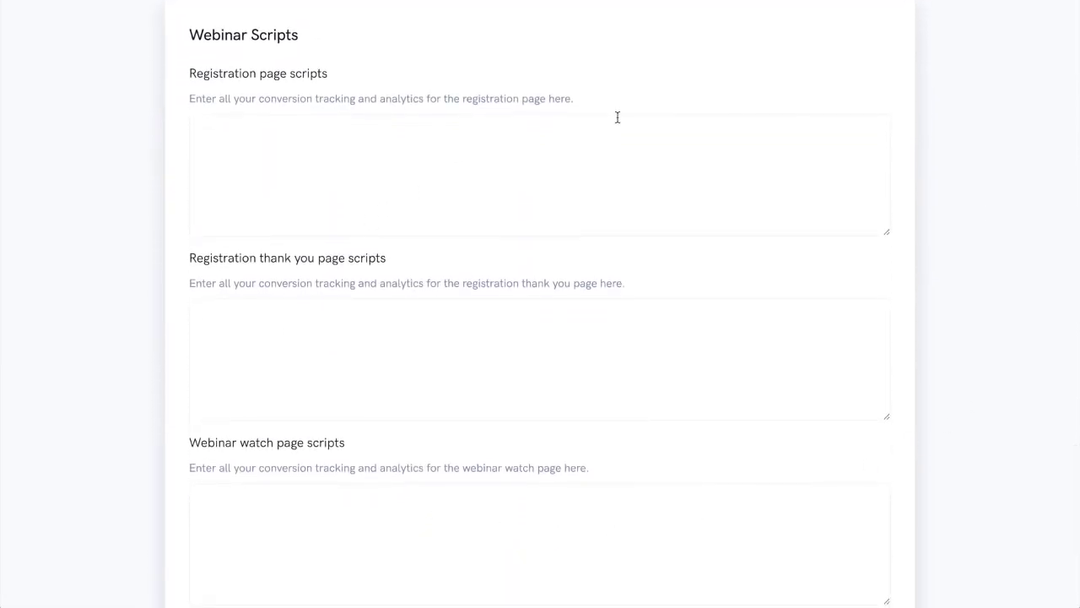
scroll(978, 149, down, 3)
scroll(977, 150, down, 1)
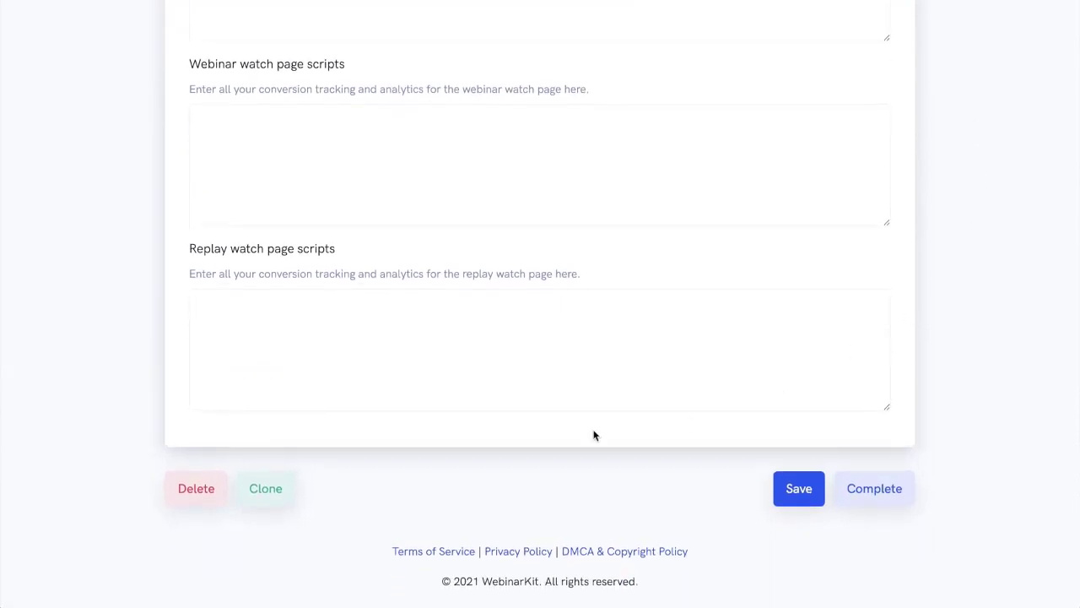
click(878, 489)
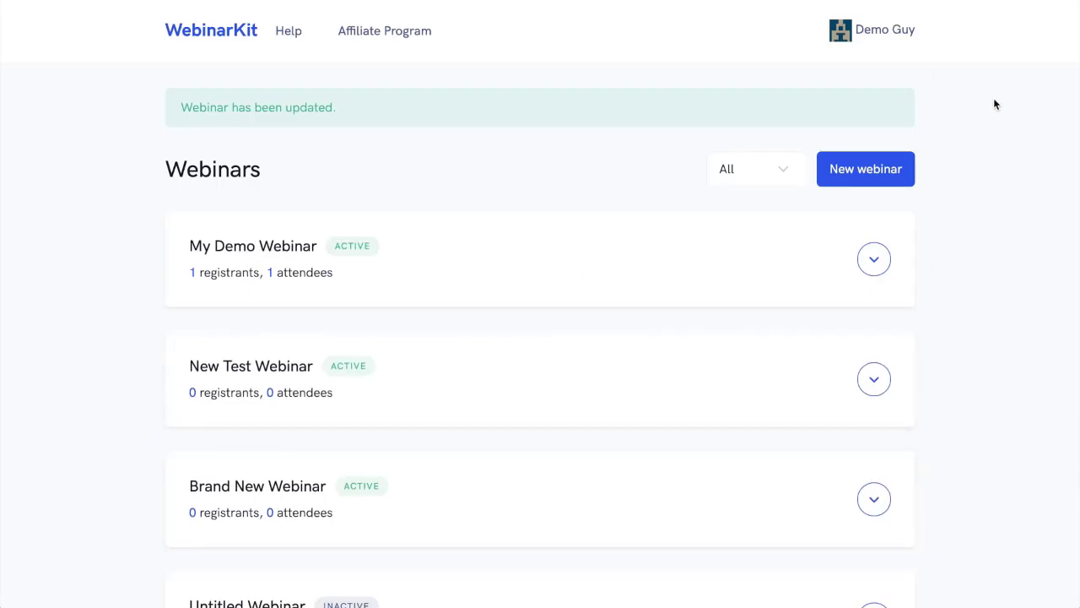